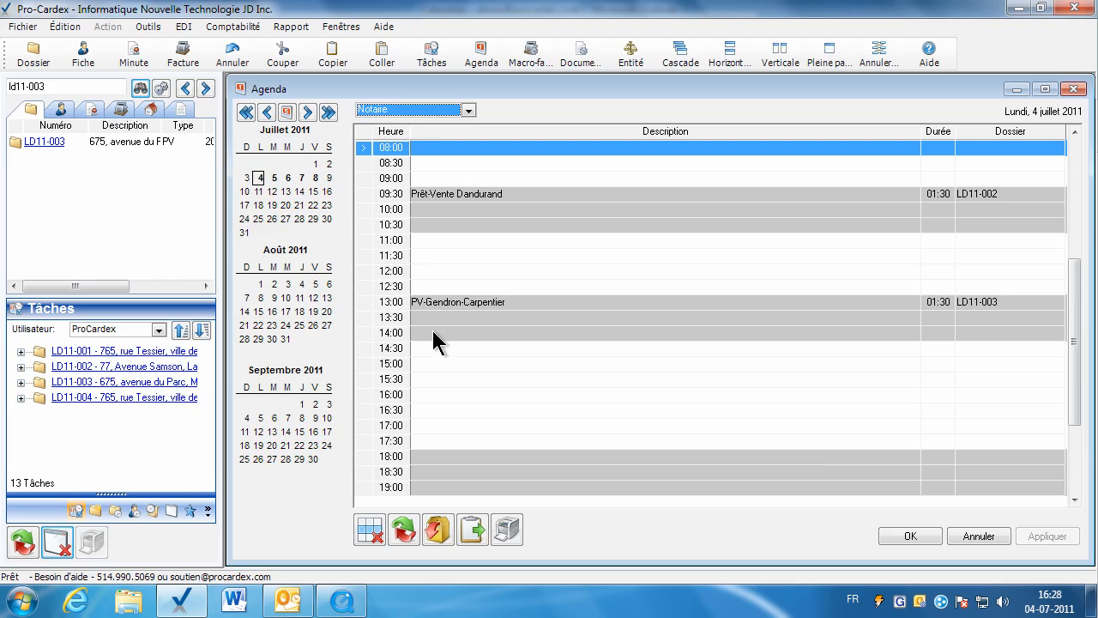
Add a 15:30 appointment on 4 July 2011 described with the prefix REF and both clients' surnames, lasting 1:30.
{"action": "left_click", "coordinate": [435, 378]}
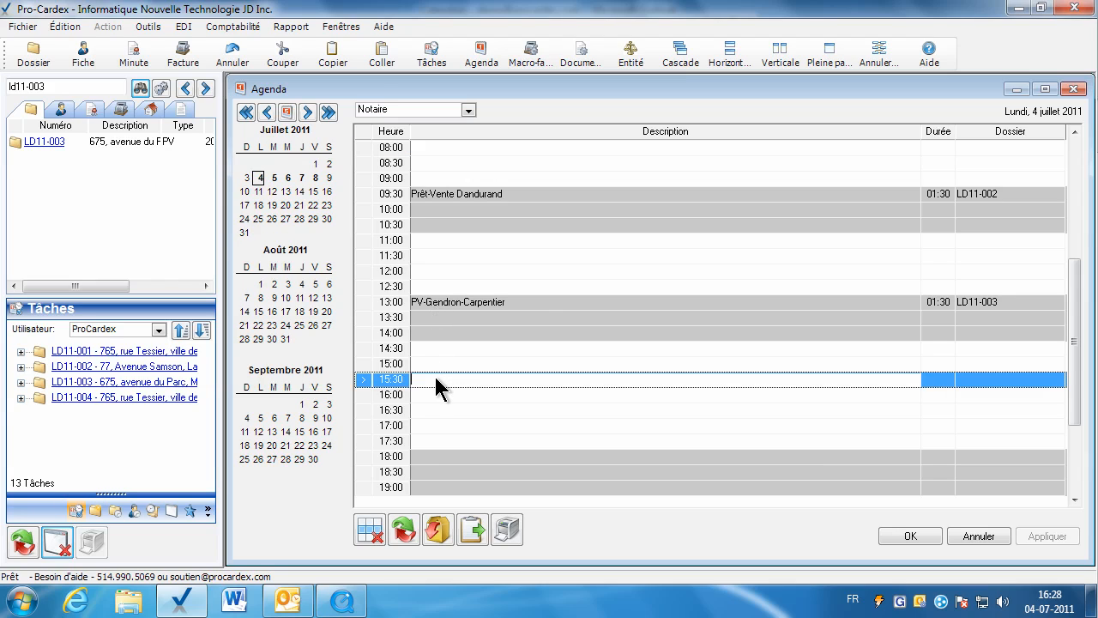
{"action": "type", "text": "REF-Gauthier-Gendron"}
{"action": "scroll", "coordinate": [581, 351], "scroll_direction": "down", "scroll_amount": 1}
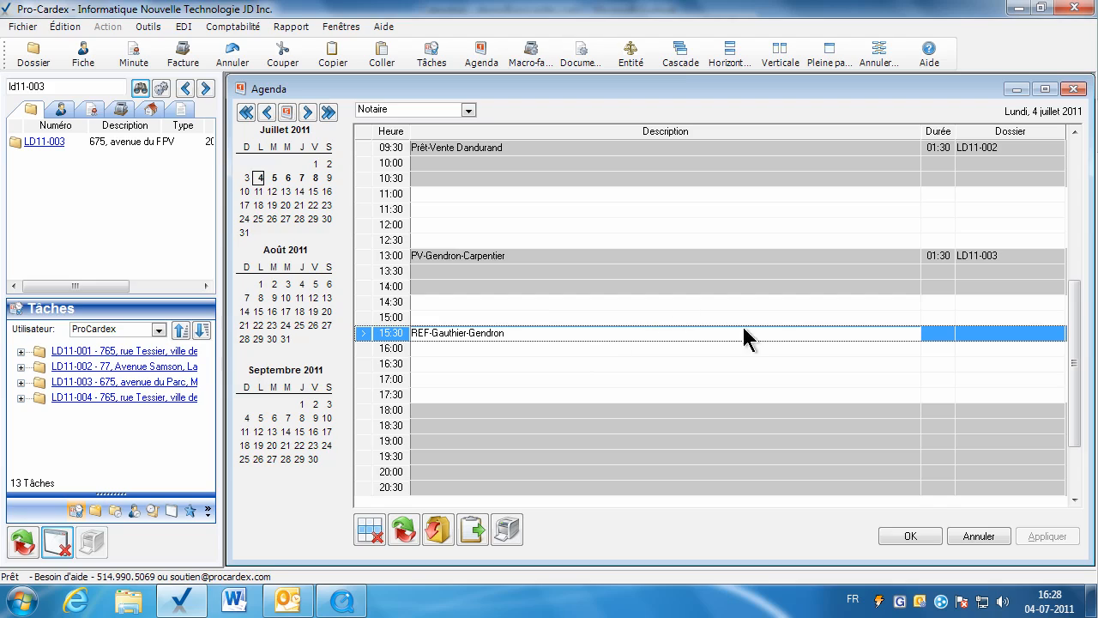
{"action": "left_click", "coordinate": [934, 334]}
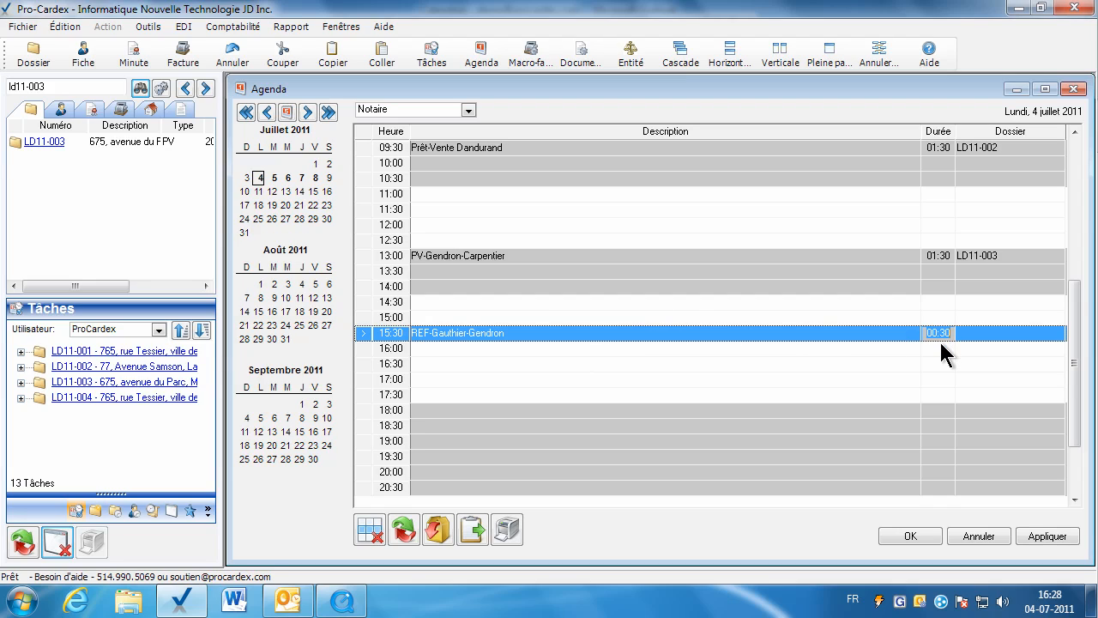
{"action": "type", "text": "1:30"}
{"action": "left_click", "coordinate": [971, 335]}
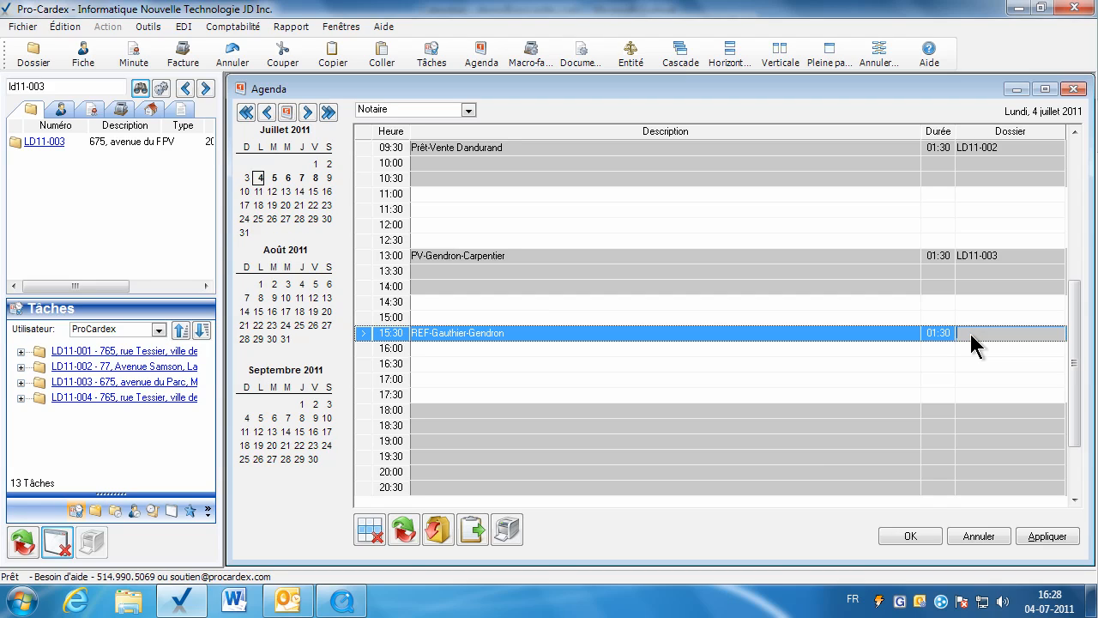
{"action": "type", "text": "LD"}
{"action": "key", "text": "BackSpace"}
{"action": "key", "text": "BackSpace"}
{"action": "left_click", "coordinate": [52, 140]}
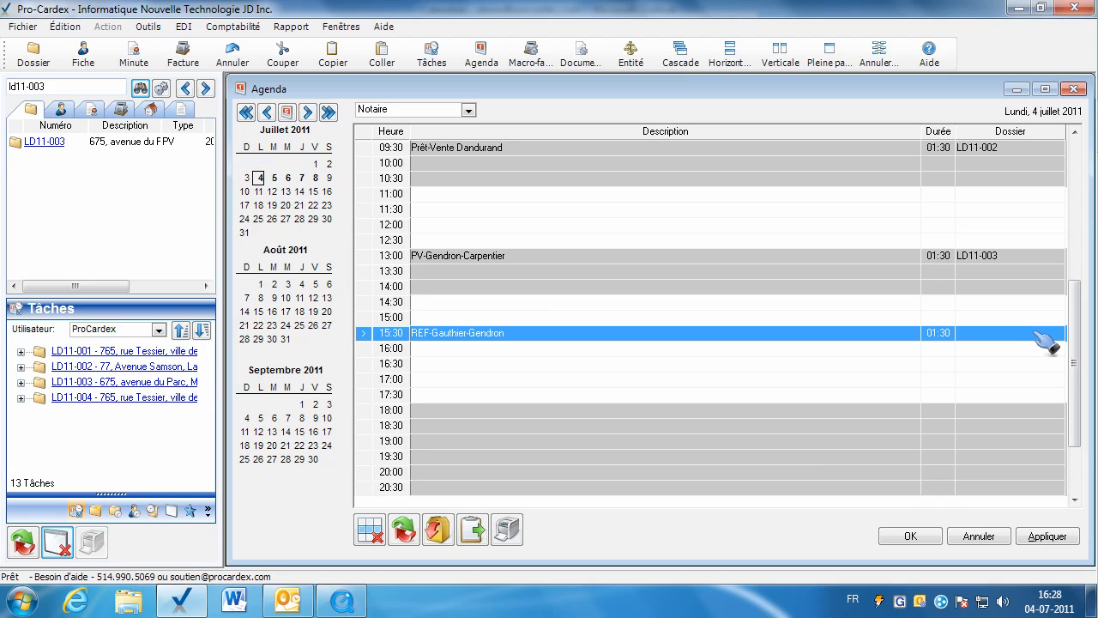
{"action": "left_click_drag", "start_coordinate": [1030, 336], "coordinate": [1027, 333]}
{"action": "left_click", "coordinate": [1030, 538]}
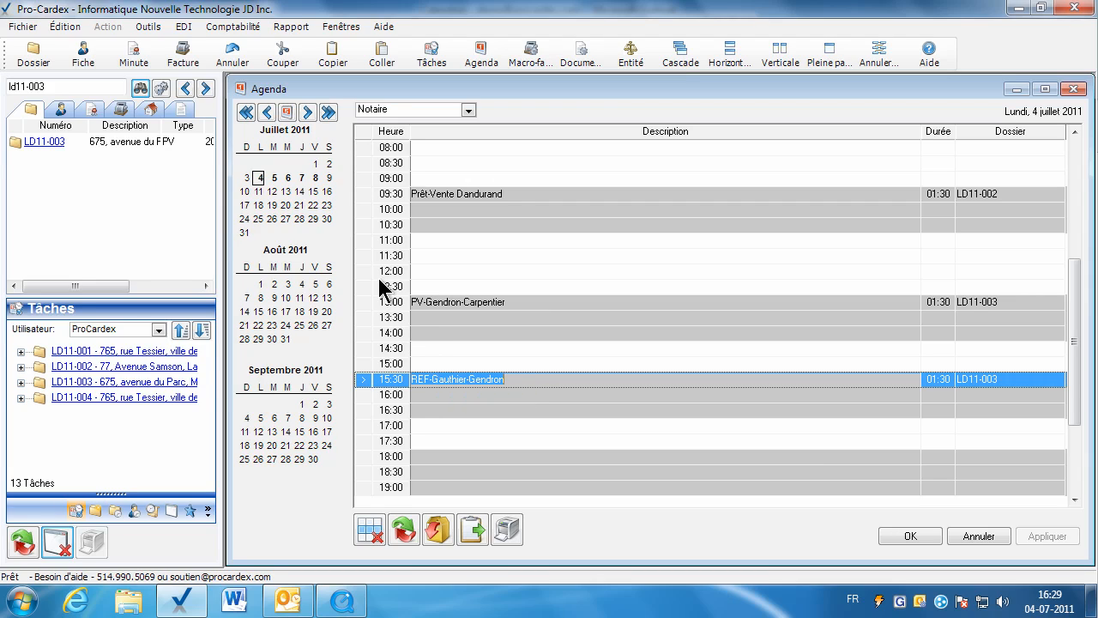
View the notary's appointments for the five-day week and return to the single-day view.
{"action": "left_click", "coordinate": [551, 426]}
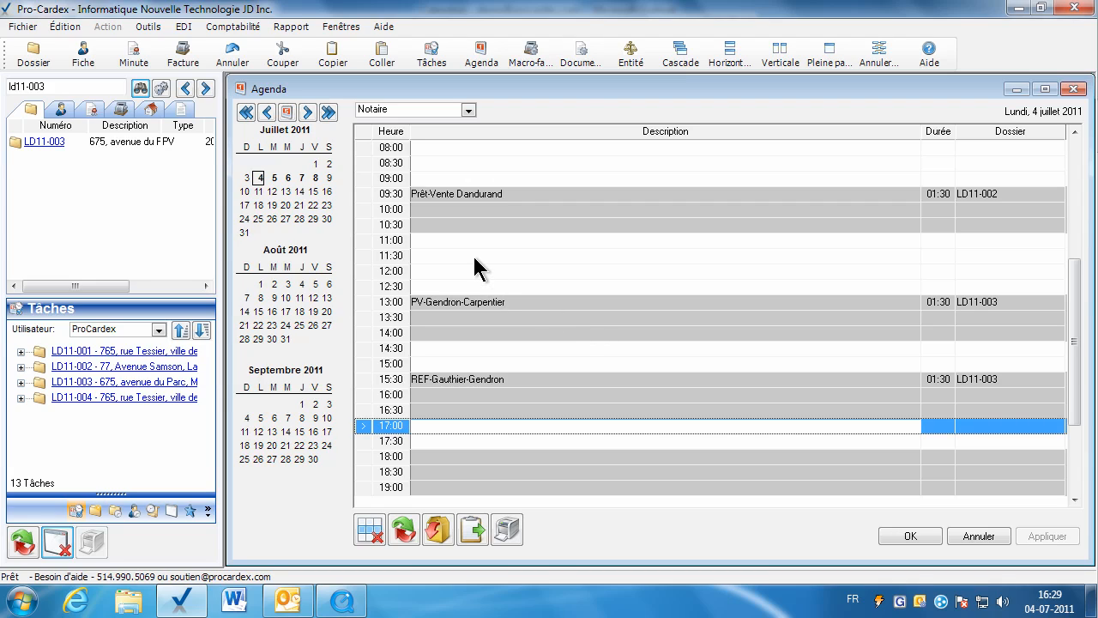
{"action": "left_click", "coordinate": [287, 113]}
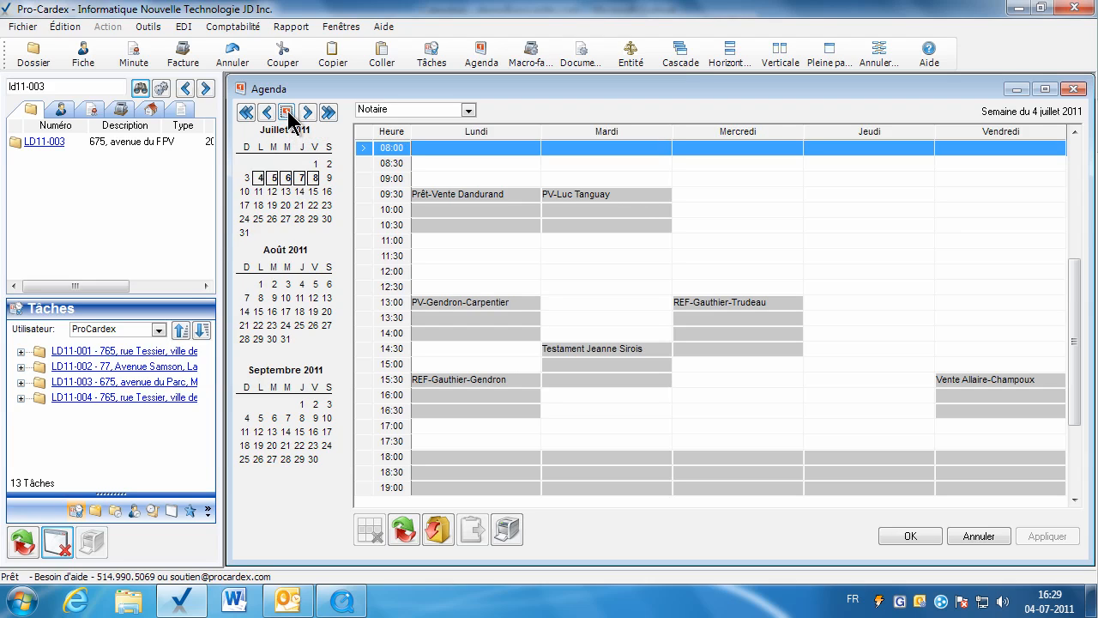
{"action": "left_click", "coordinate": [287, 113]}
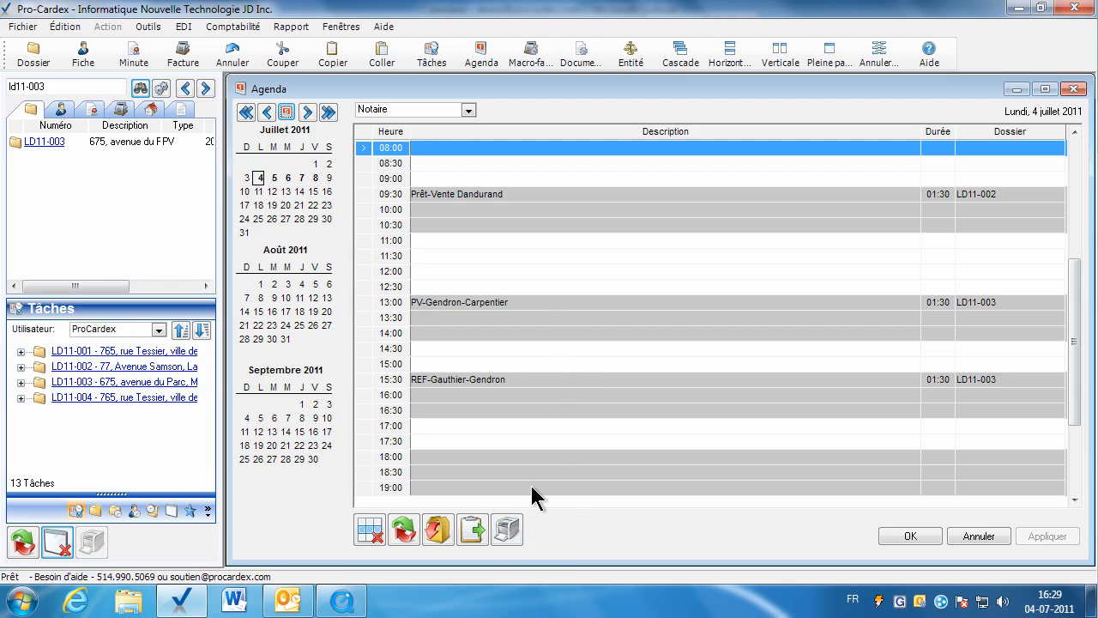
Preview the printable agenda report for 4 July 2011 at full-page size, read through it and close it.
{"action": "left_click", "coordinate": [509, 530]}
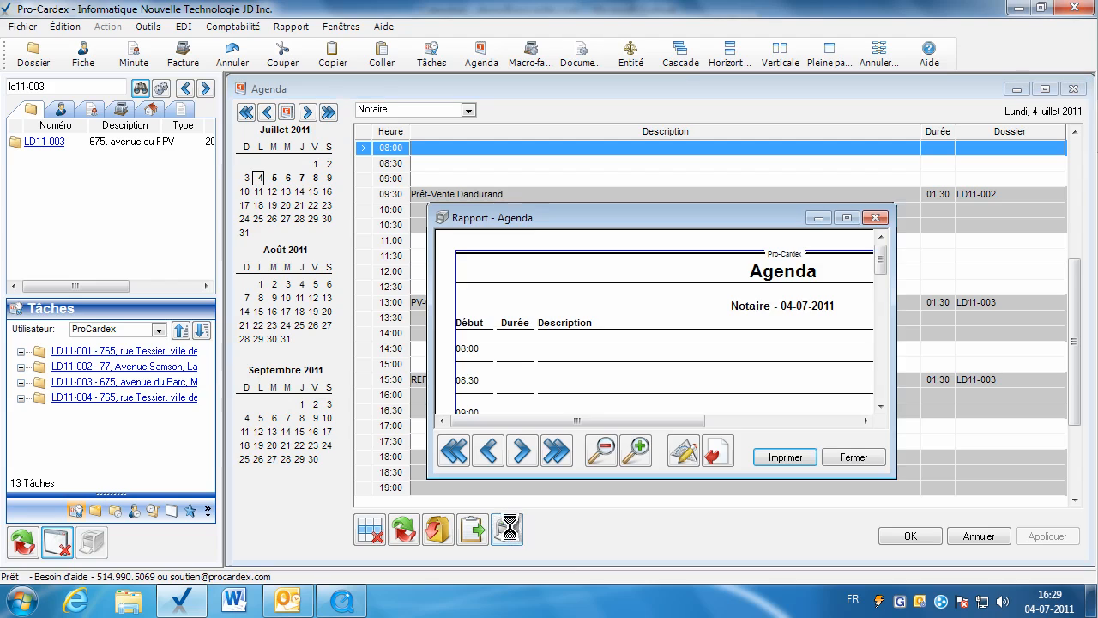
{"action": "left_click", "coordinate": [830, 55]}
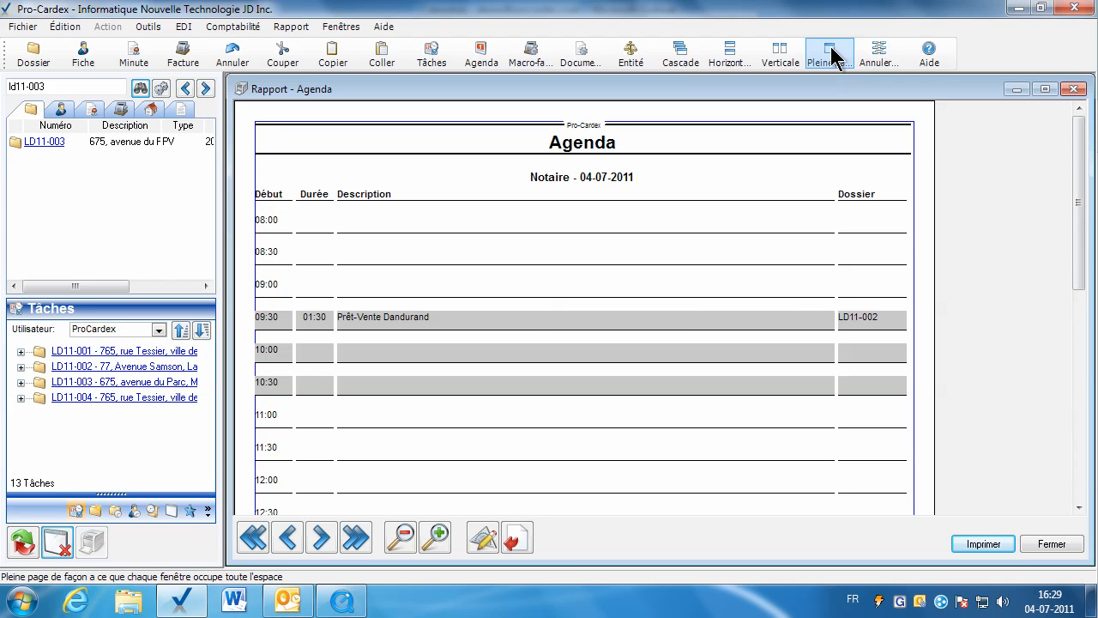
{"action": "mouse_move", "coordinate": [1079, 264]}
{"action": "left_mouse_down"}
{"action": "mouse_move", "coordinate": [1079, 355]}
{"action": "mouse_move", "coordinate": [1079, 276]}
{"action": "left_mouse_up"}
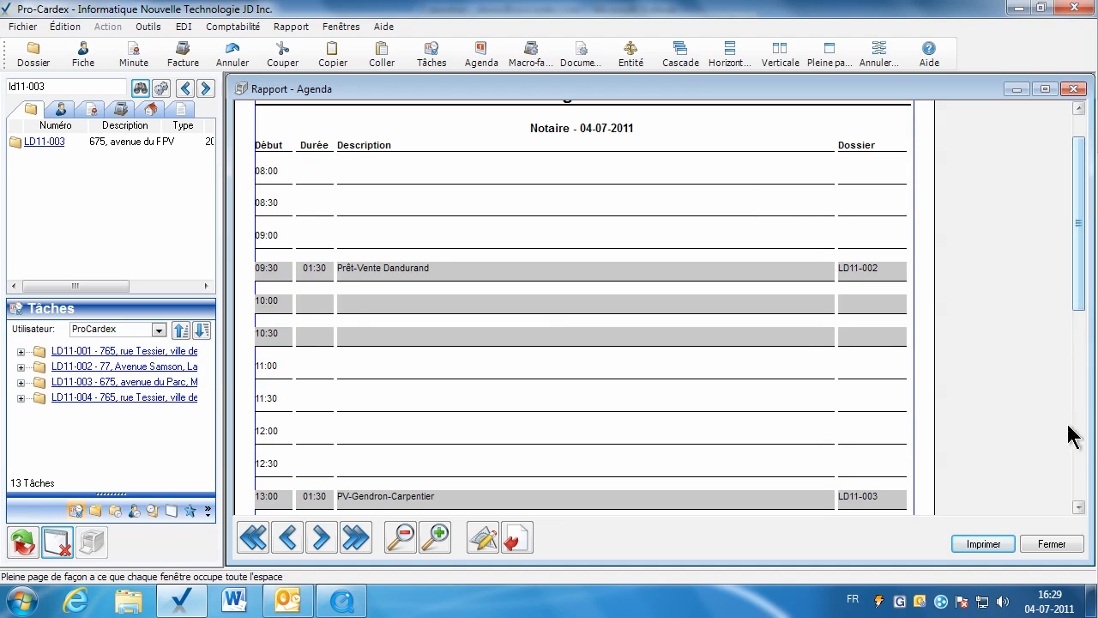
{"action": "left_click", "coordinate": [1064, 544]}
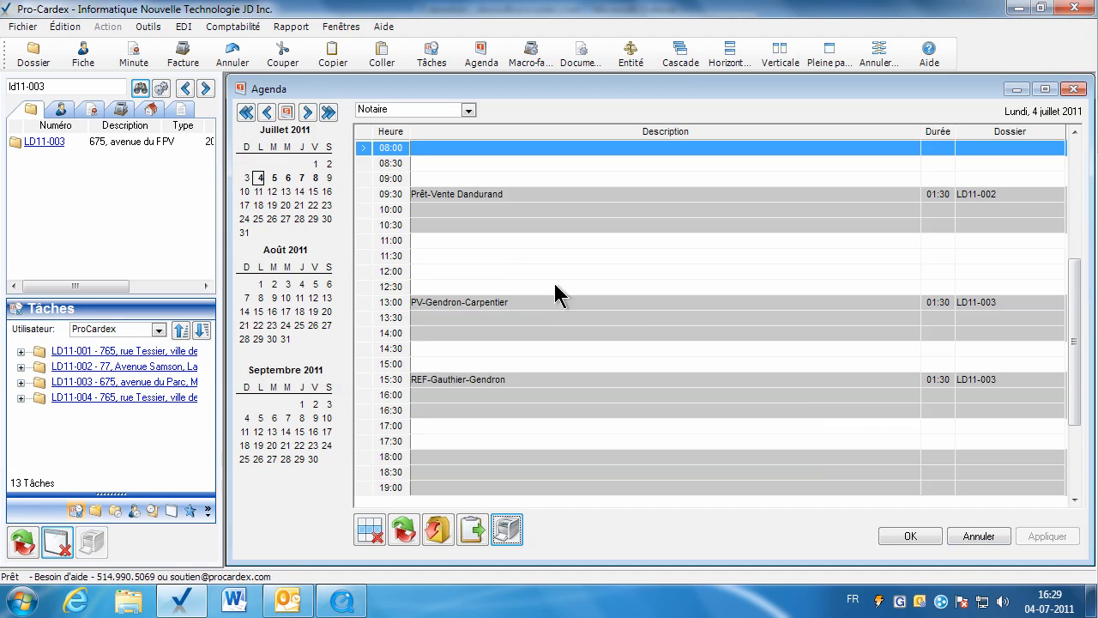
Preview the five-day agenda report for the week of 4 July 2011 at full-page size and close it.
{"action": "left_click", "coordinate": [288, 112]}
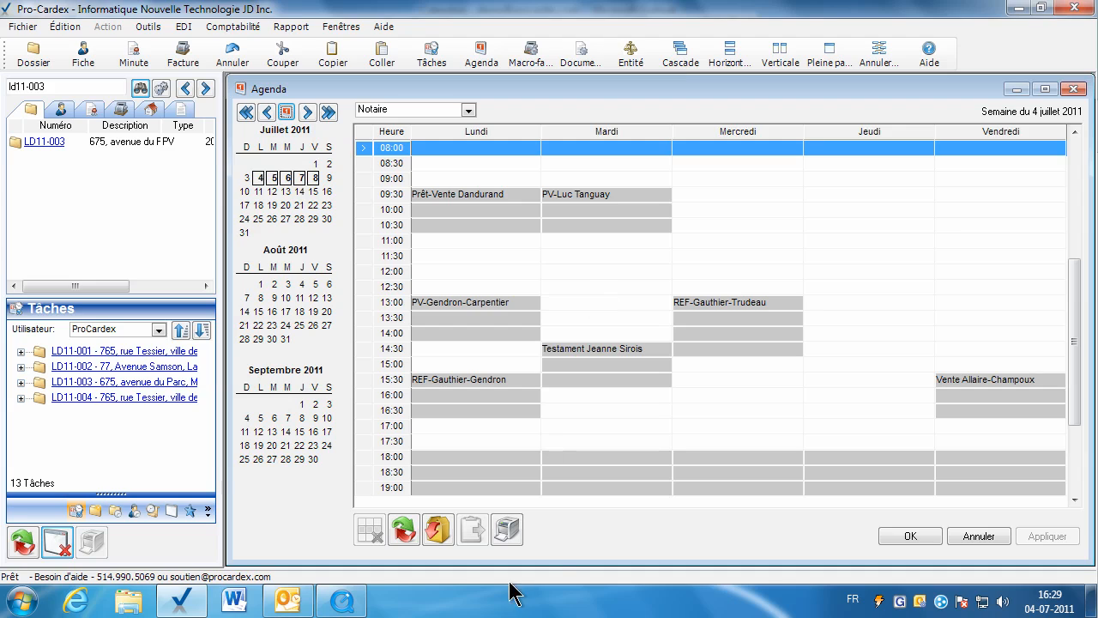
{"action": "left_click", "coordinate": [504, 527]}
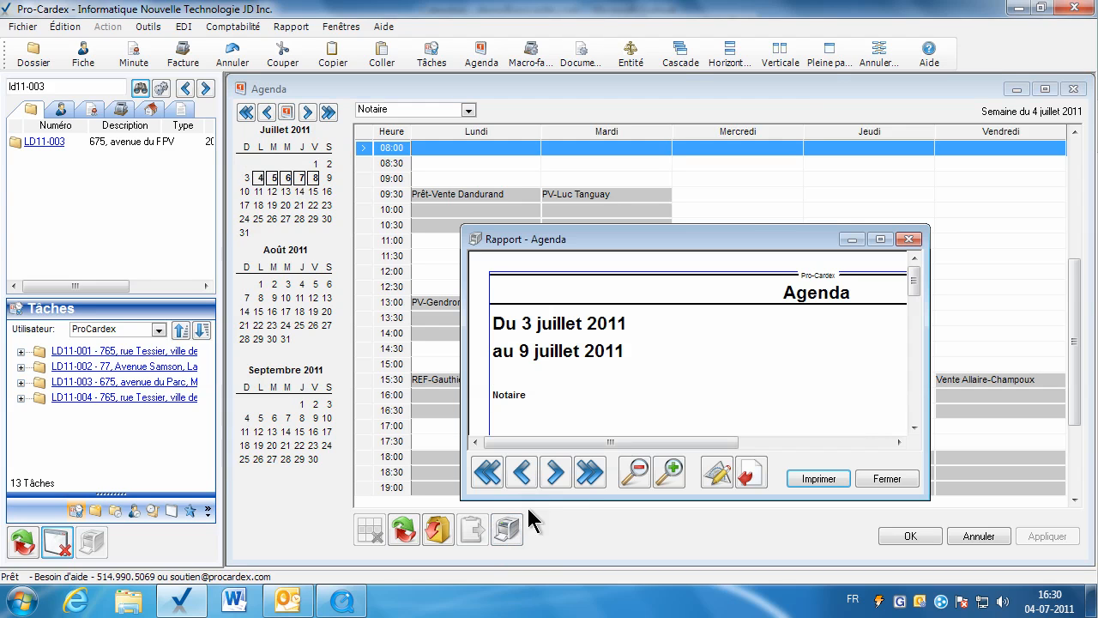
{"action": "left_click", "coordinate": [822, 58]}
{"action": "left_click_drag", "start_coordinate": [1087, 246], "coordinate": [1083, 271]}
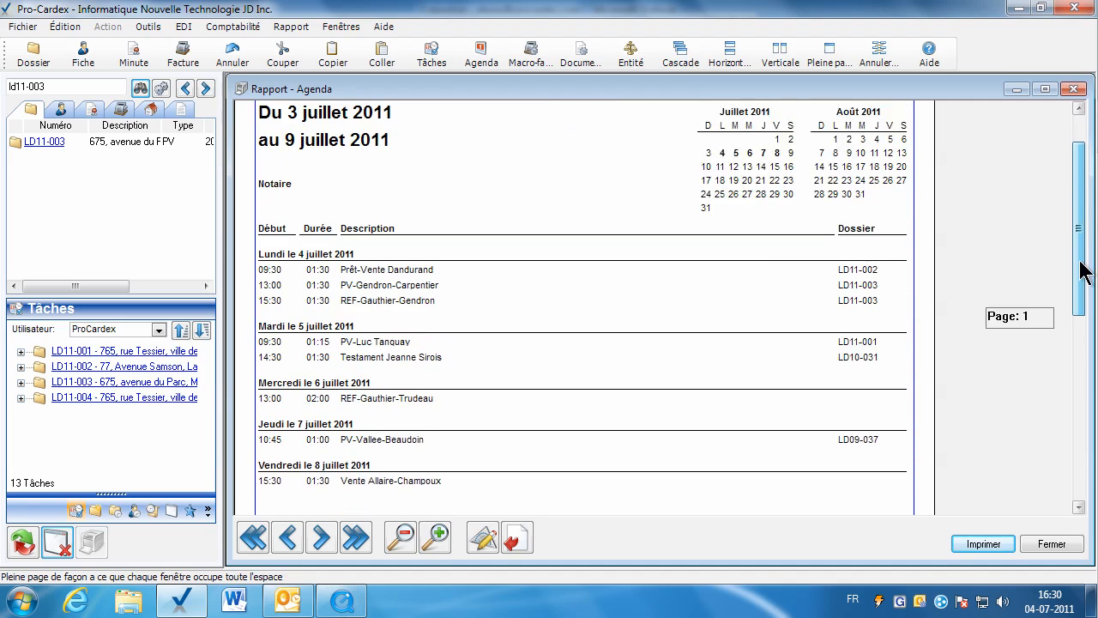
{"action": "left_click", "coordinate": [1042, 544]}
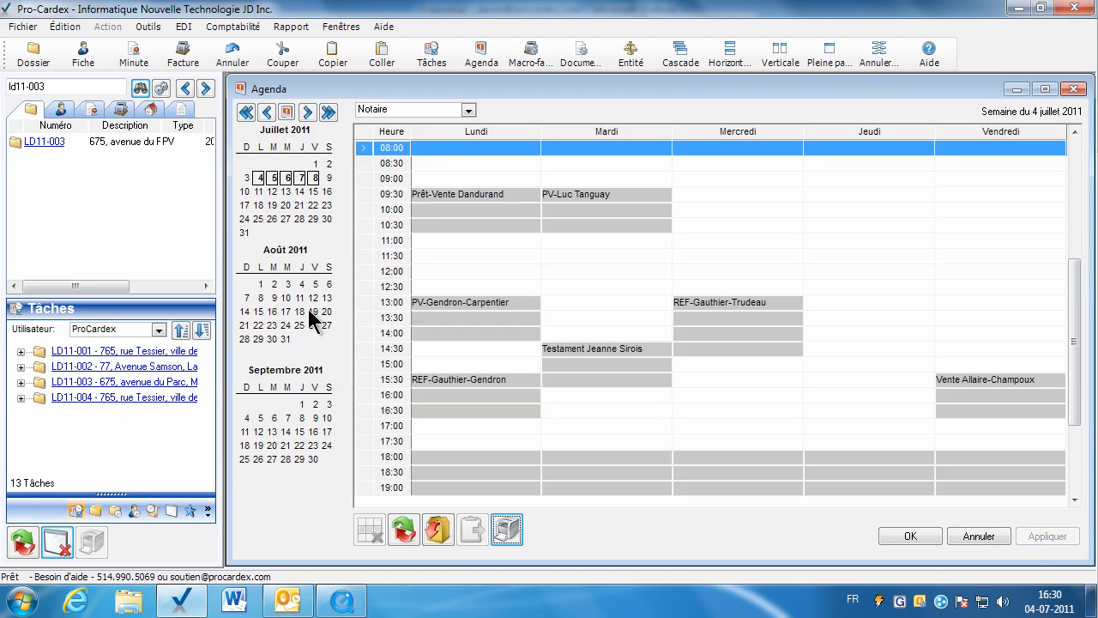
Delete the 13:00 appointment from the single-day agenda of Wednesday, 6 July 2011.
{"action": "left_click", "coordinate": [287, 114]}
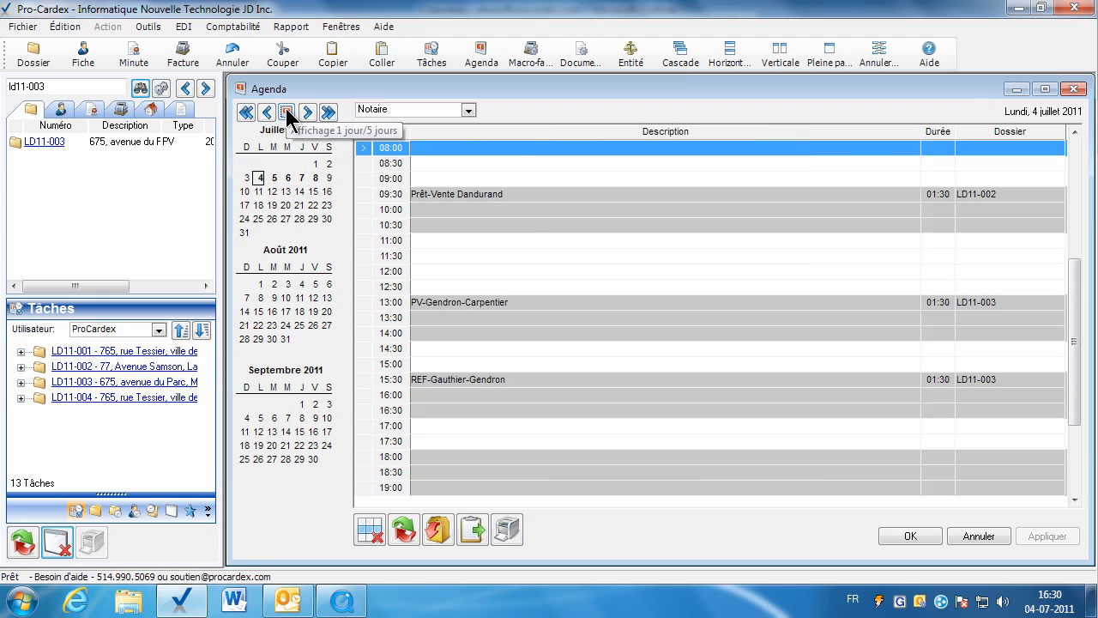
{"action": "left_click", "coordinate": [288, 178]}
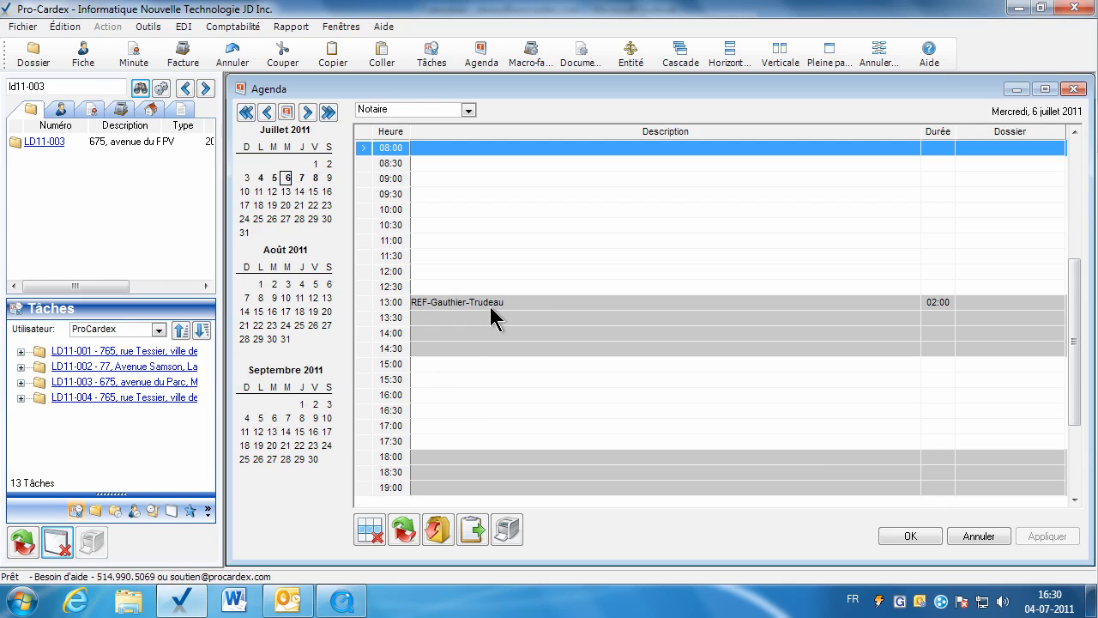
{"action": "left_click", "coordinate": [517, 301]}
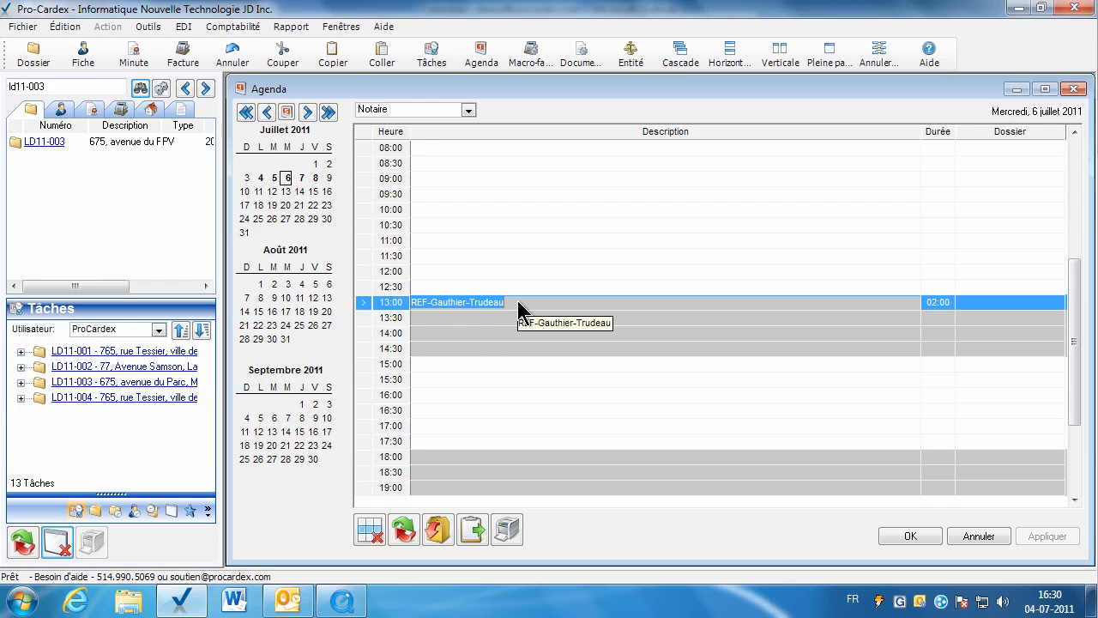
{"action": "left_click", "coordinate": [372, 533]}
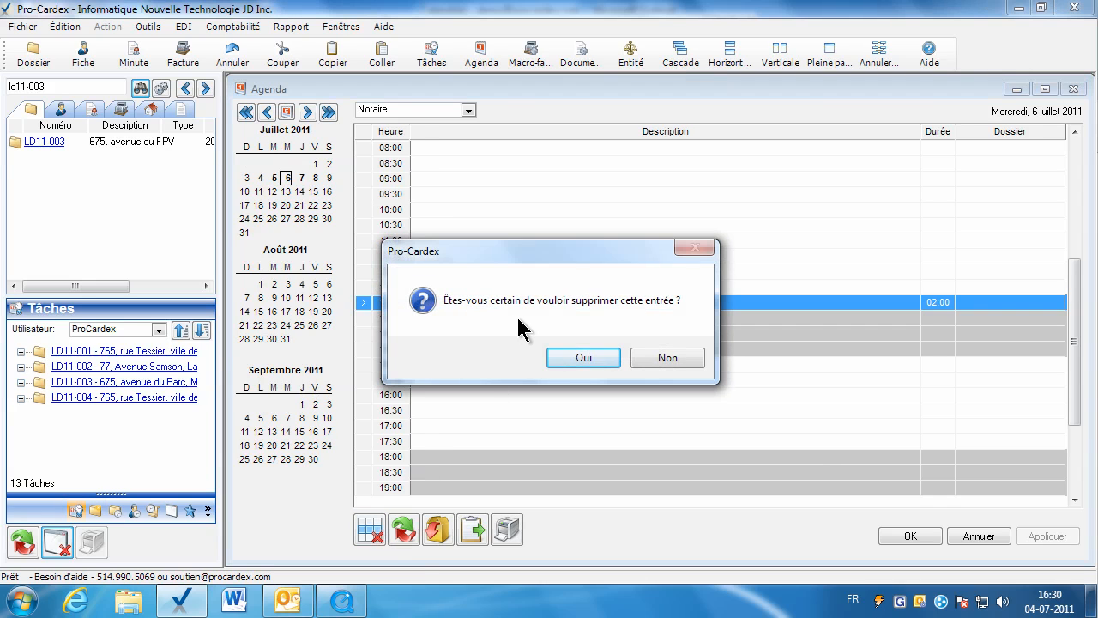
{"action": "left_click", "coordinate": [584, 359]}
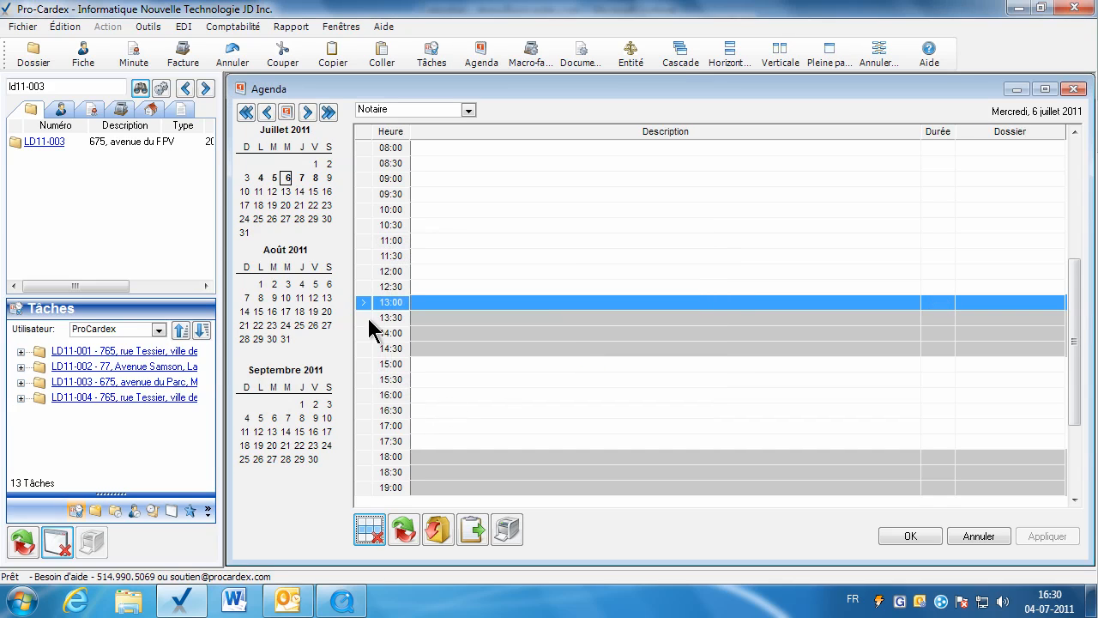
Refresh the agenda window to update the time slots for 6 July 2011.
{"action": "left_click", "coordinate": [445, 271]}
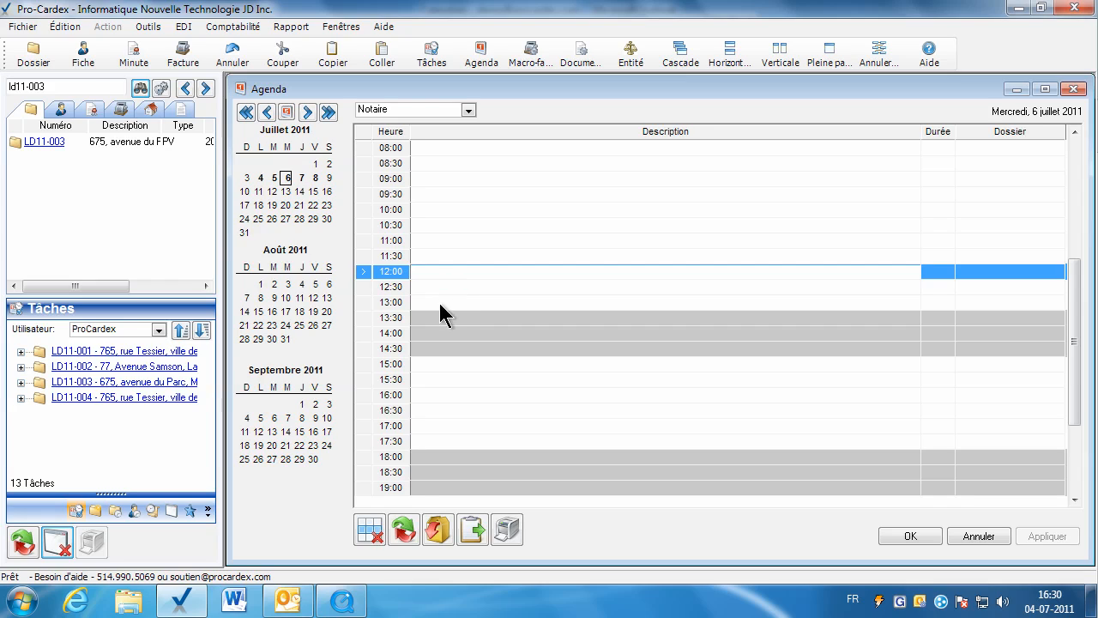
{"action": "left_click", "coordinate": [405, 533]}
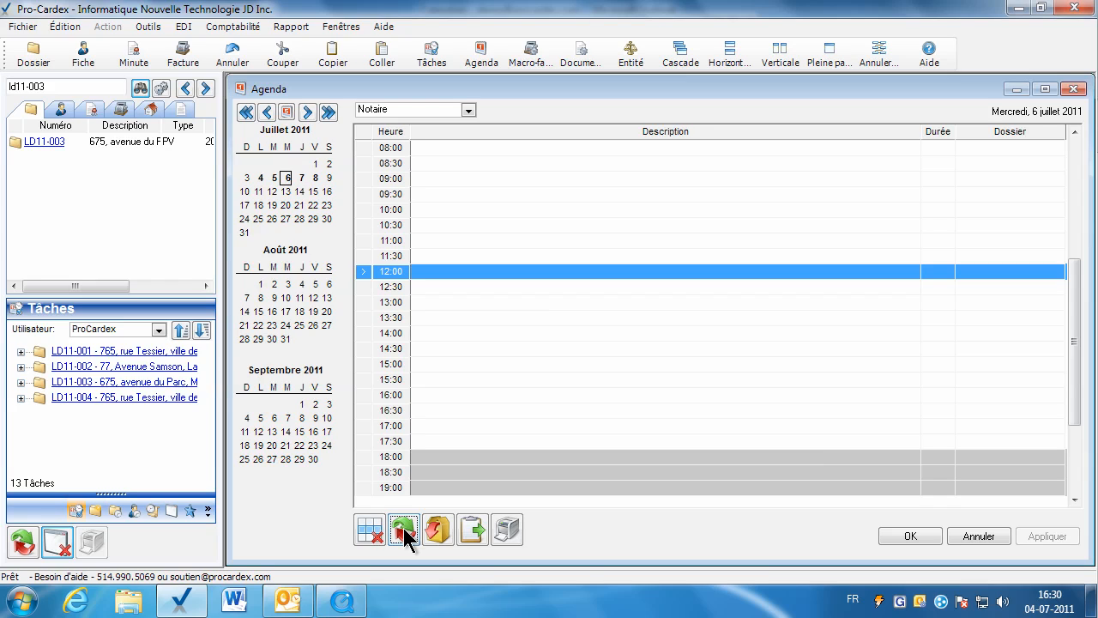
{"action": "left_click", "coordinate": [405, 533]}
{"action": "left_click", "coordinate": [538, 363]}
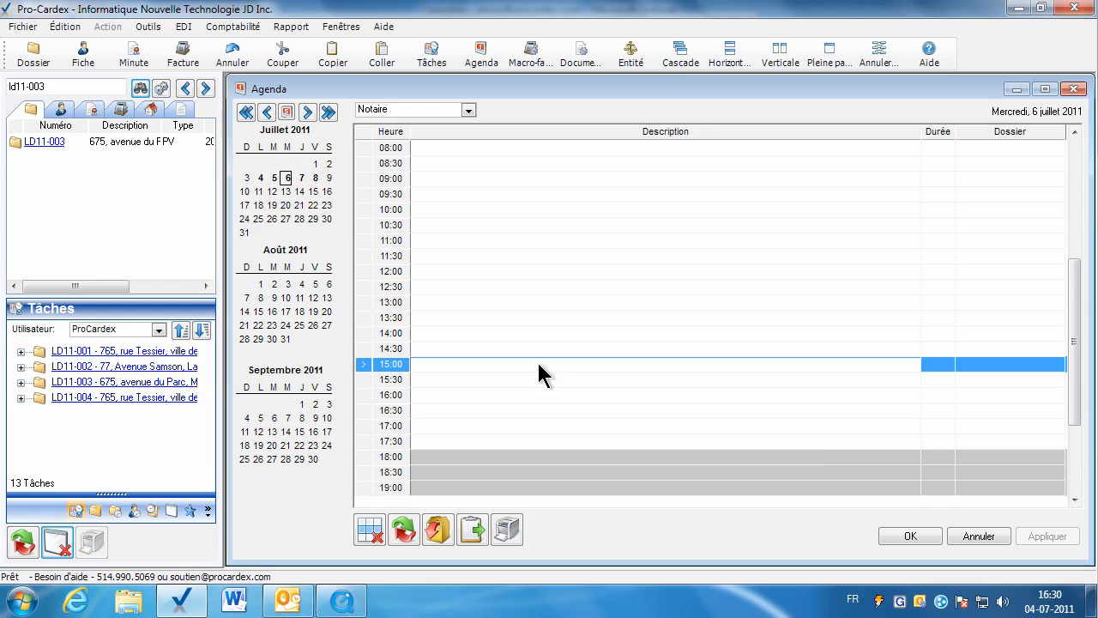
Export the agenda appointments to Microsoft Outlook, agreeing to replace the existing ones, and minimize the reminders window.
{"action": "left_click", "coordinate": [438, 528]}
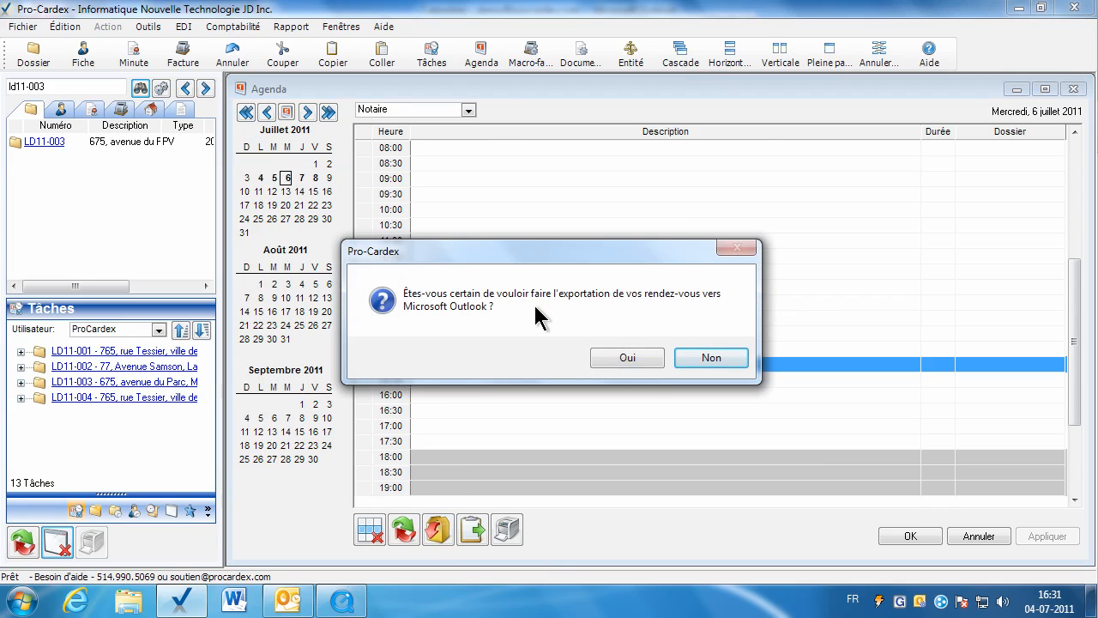
{"action": "left_click", "coordinate": [621, 359]}
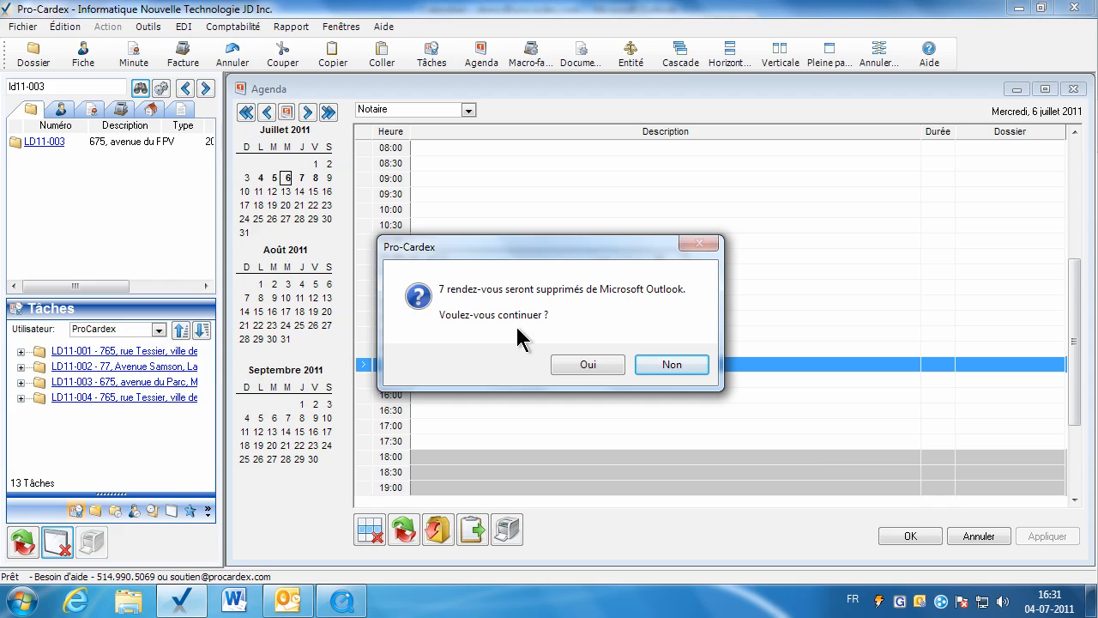
{"action": "left_click", "coordinate": [587, 365]}
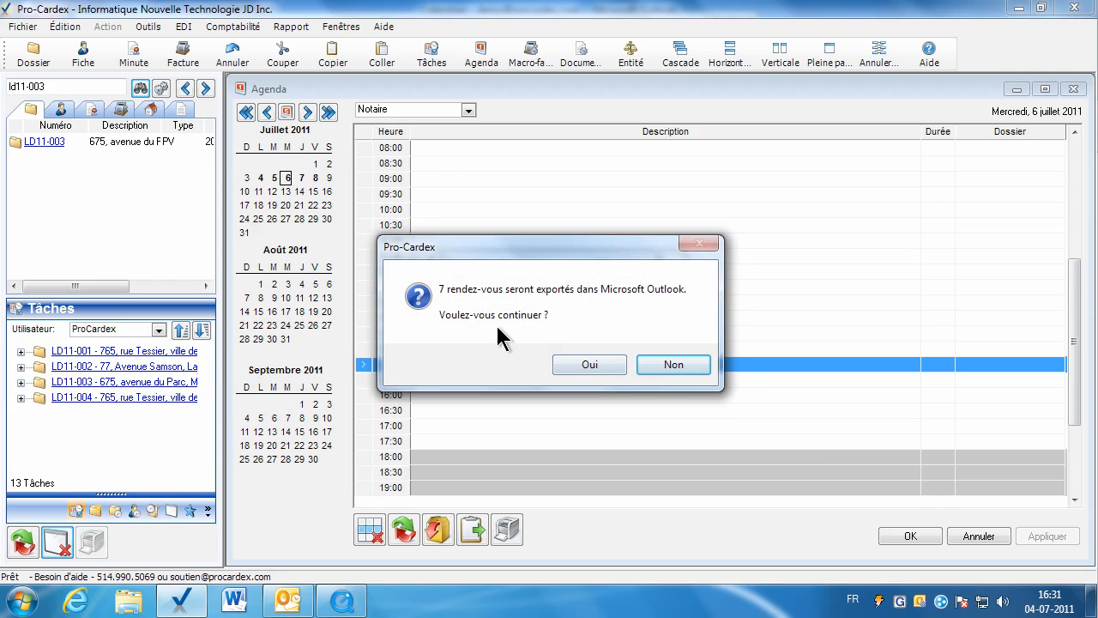
{"action": "left_click", "coordinate": [586, 366]}
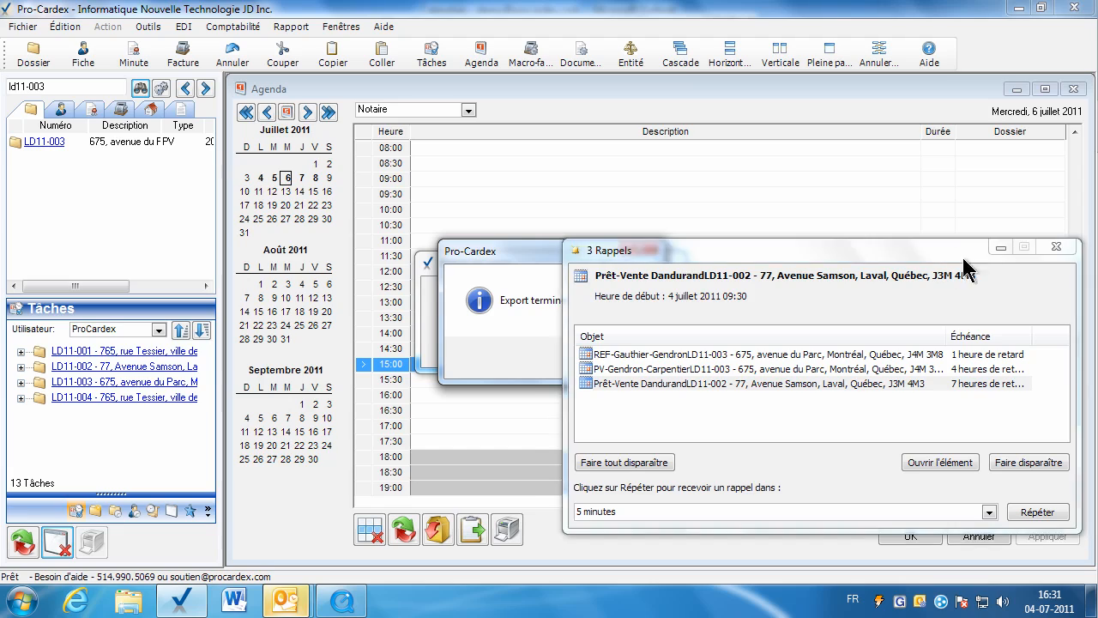
{"action": "left_click", "coordinate": [1001, 249]}
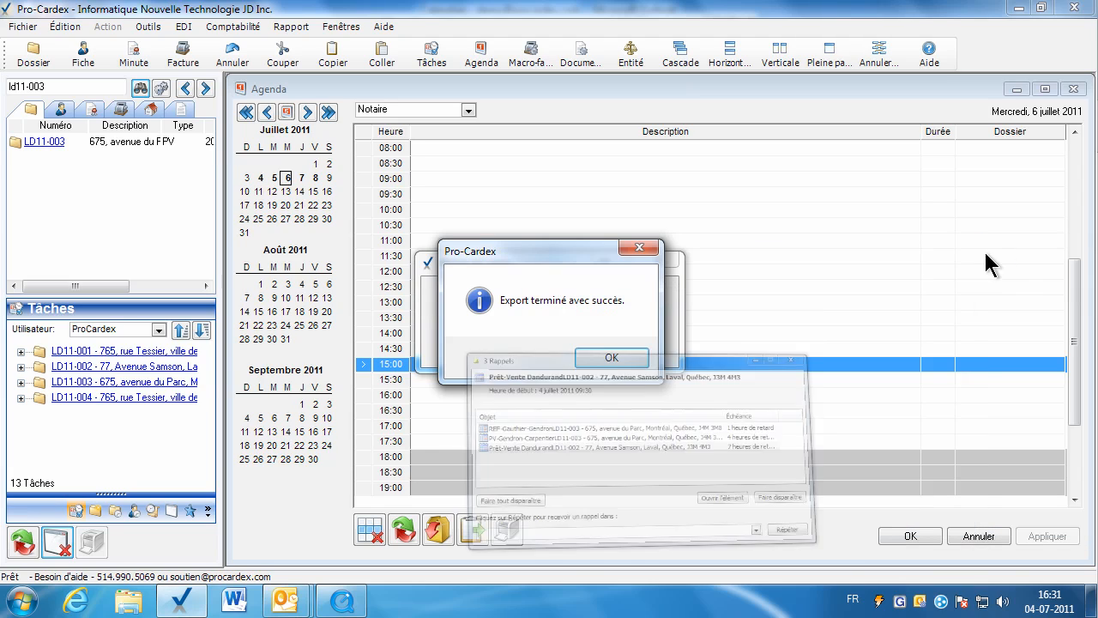
{"action": "left_click", "coordinate": [611, 359]}
Switch to Microsoft Outlook and examine the exported appointments in the calendar for 3 - 9 July 2011.
{"action": "mouse_move", "coordinate": [286, 601]}
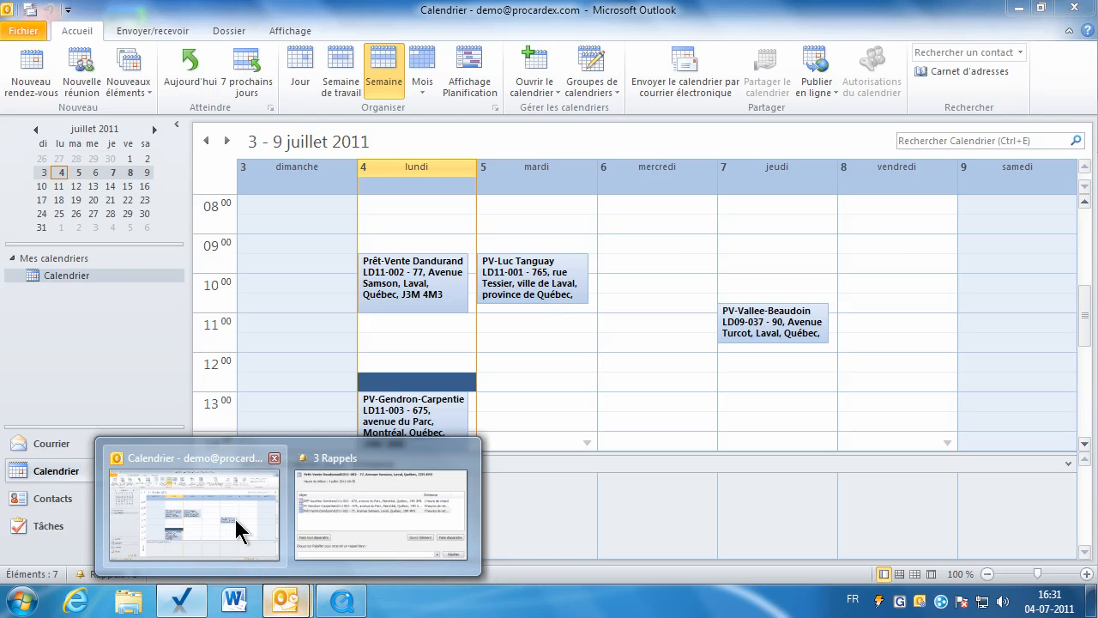
{"action": "left_click", "coordinate": [236, 520]}
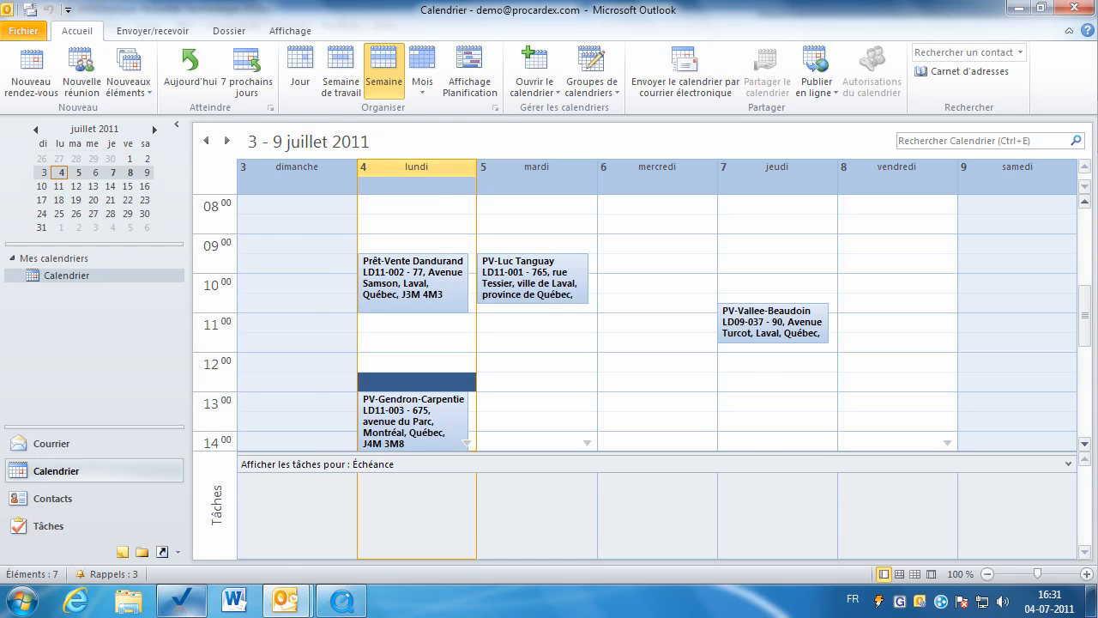
Switch back to Pro-Cardex and display the agenda for Tuesday, 5 July 2011.
{"action": "left_click", "coordinate": [180, 600]}
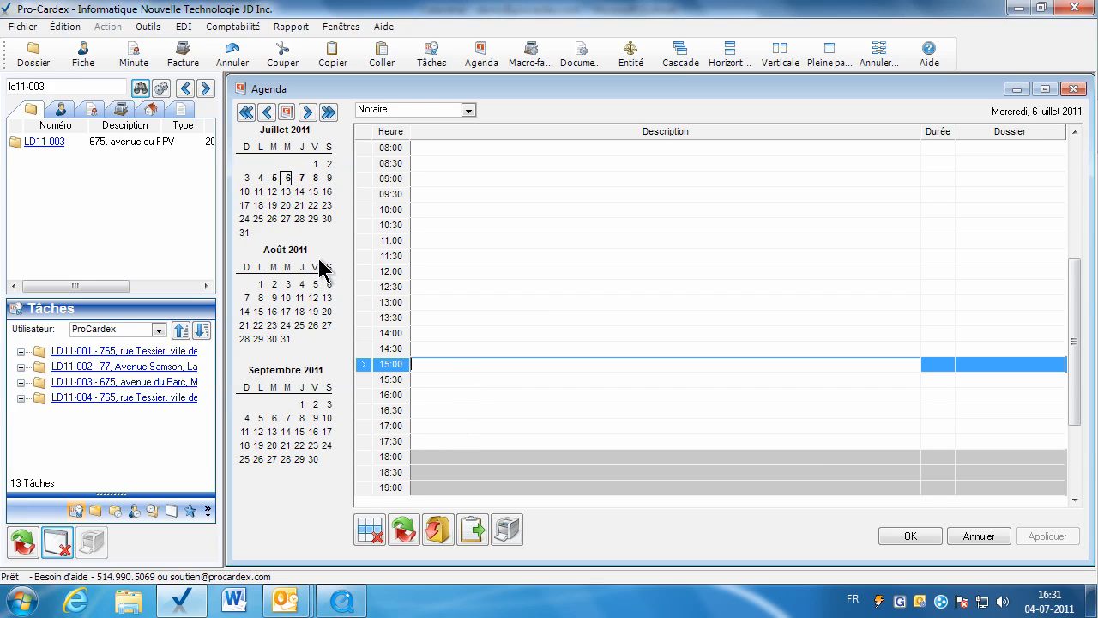
{"action": "left_click", "coordinate": [273, 178]}
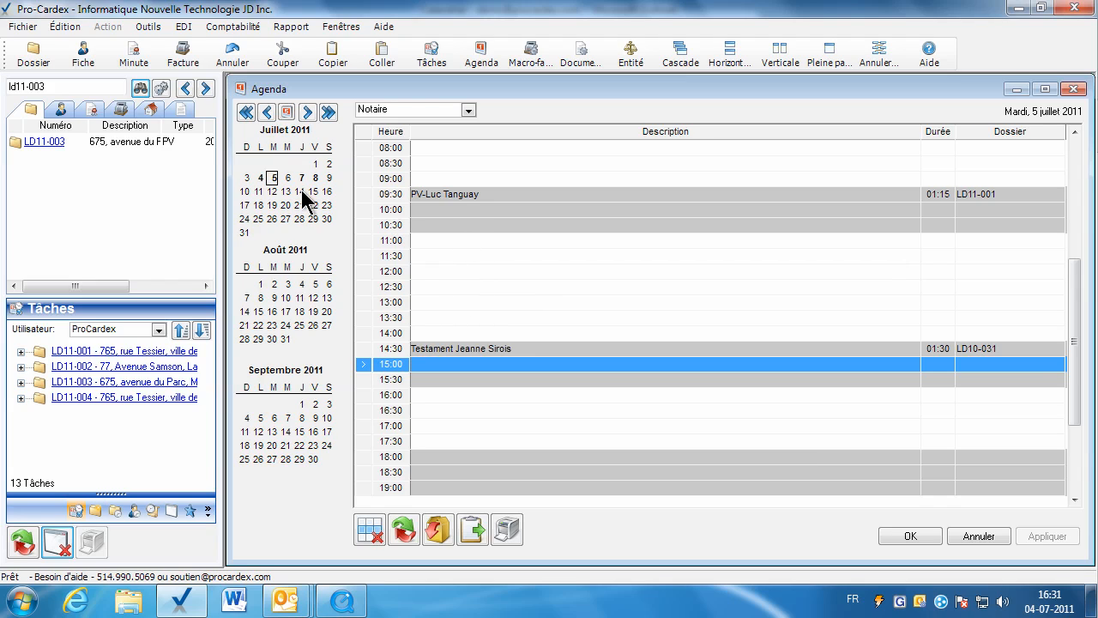
Move the whole agenda day of 5 July 2011 to 12-07-2011 for the user Notaire, check the new date and close the agenda.
{"action": "left_click", "coordinate": [463, 225]}
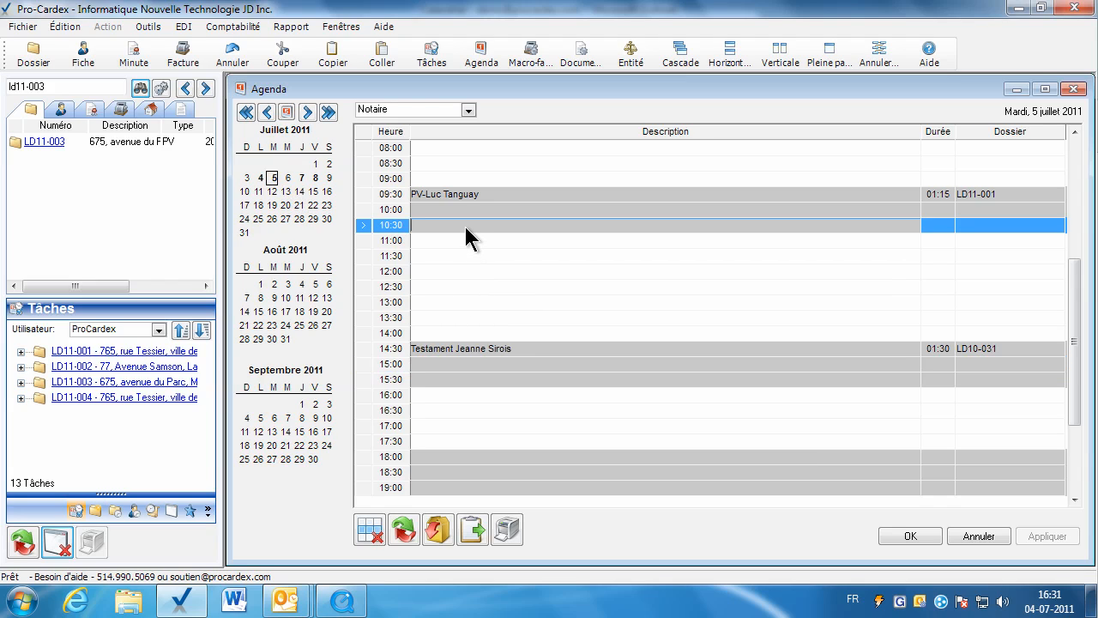
{"action": "left_click", "coordinate": [474, 529]}
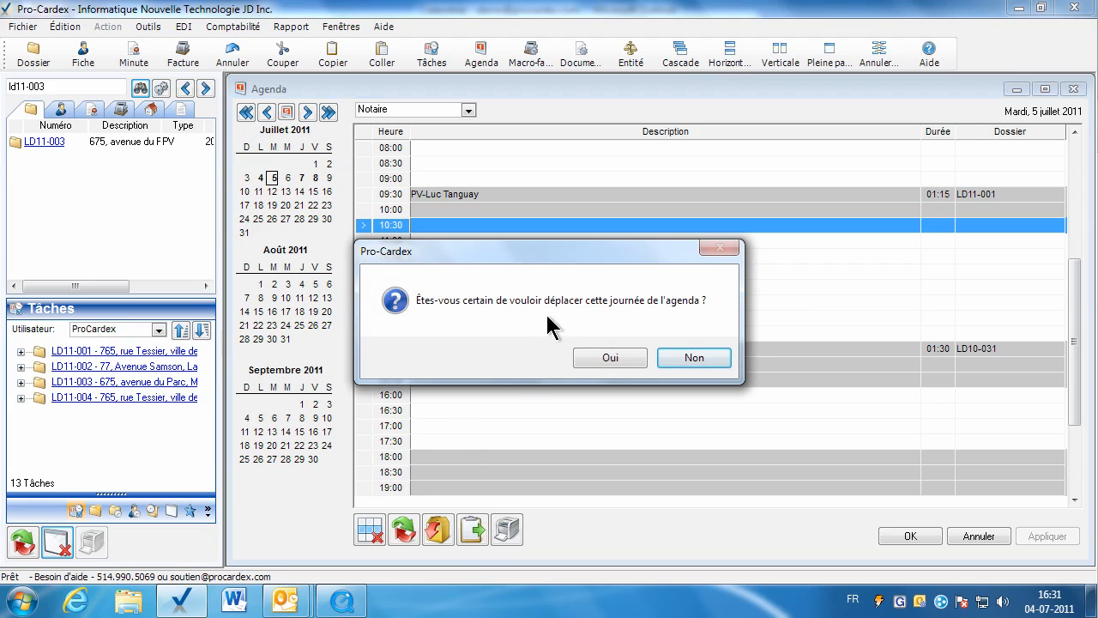
{"action": "left_click", "coordinate": [612, 359]}
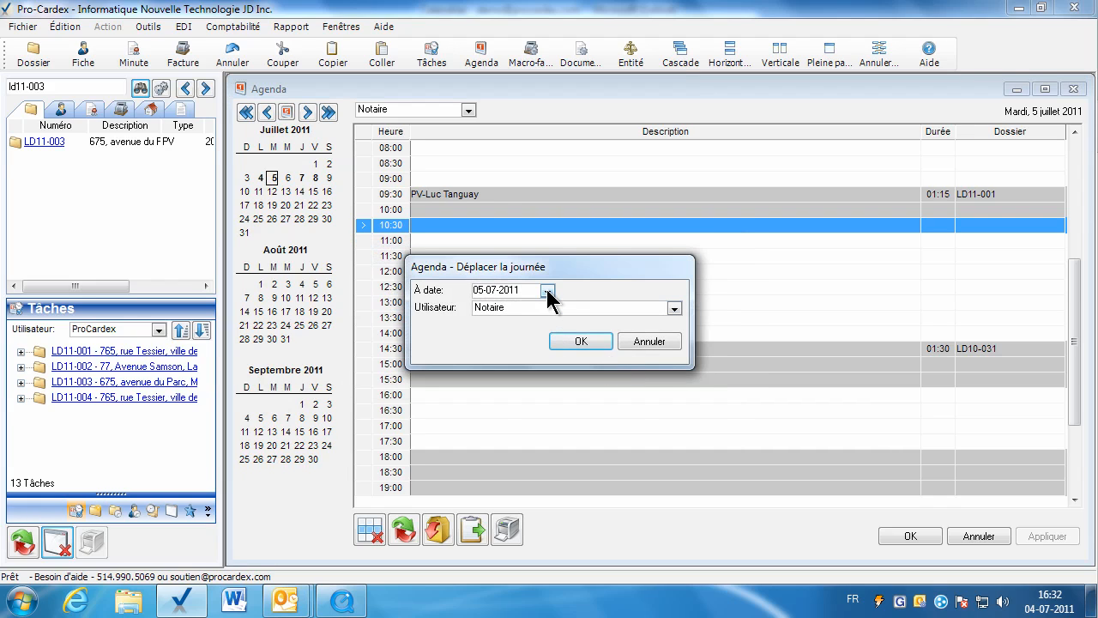
{"action": "left_click", "coordinate": [547, 290]}
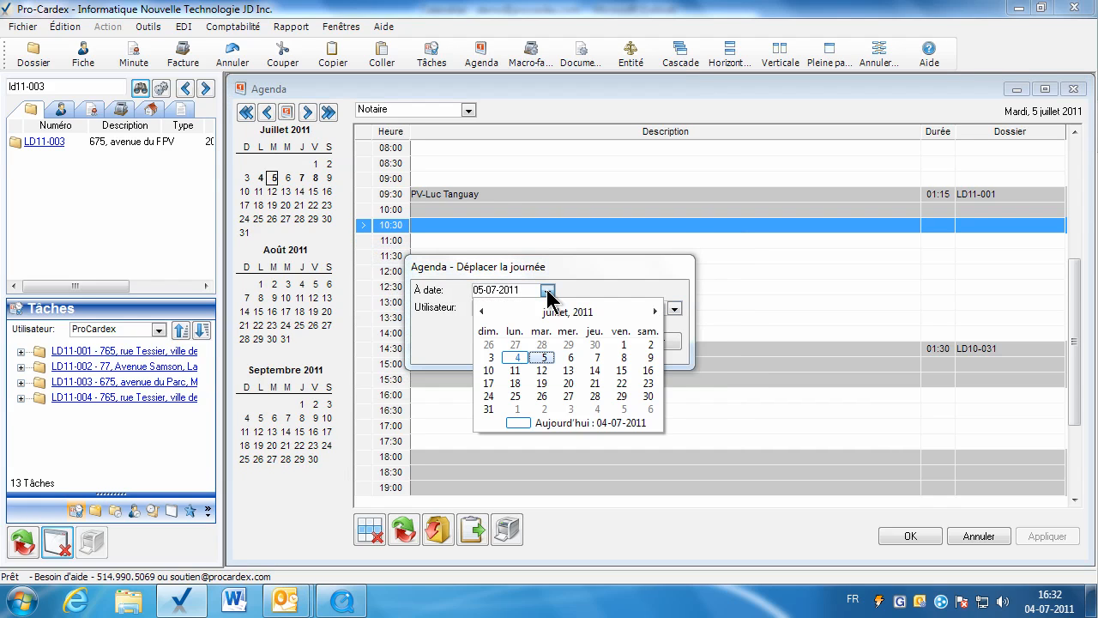
{"action": "left_click", "coordinate": [541, 371]}
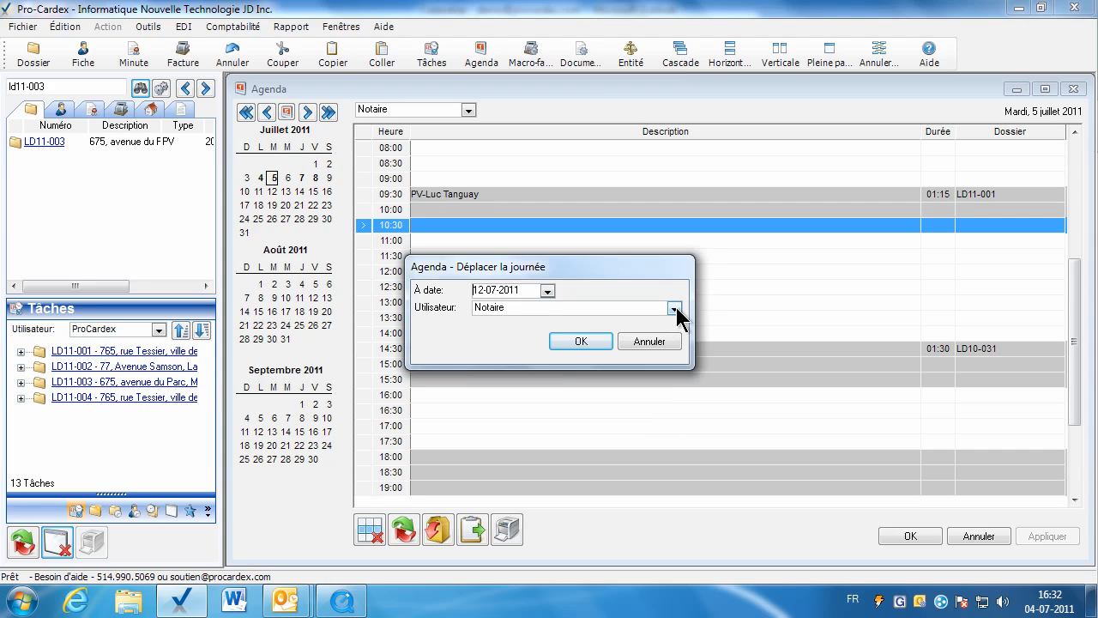
{"action": "left_click", "coordinate": [675, 308]}
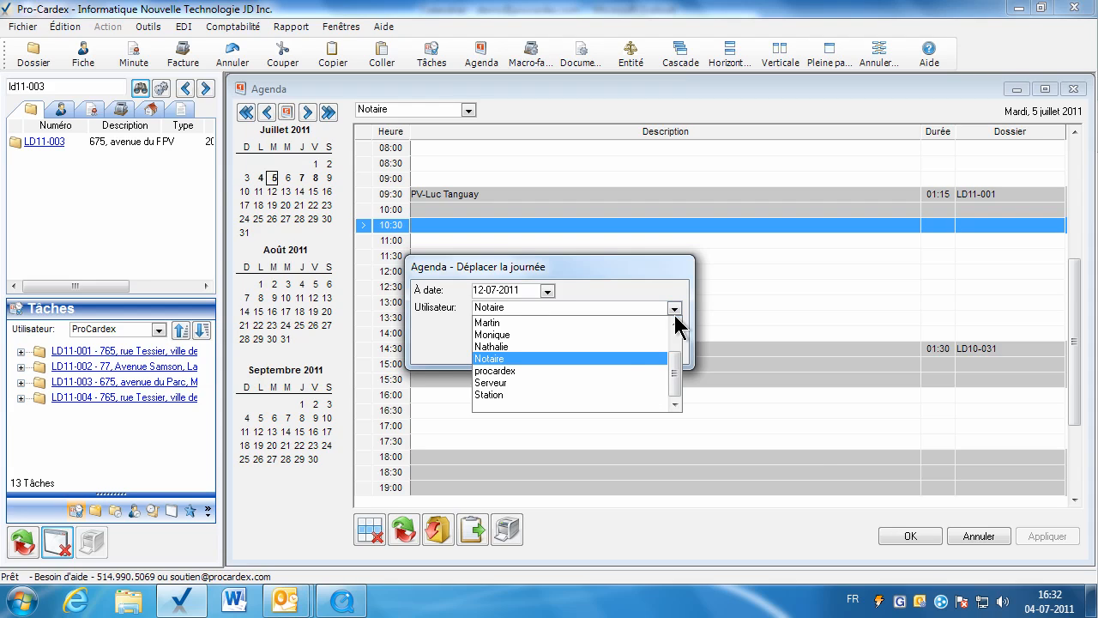
{"action": "left_click", "coordinate": [553, 356]}
{"action": "left_click", "coordinate": [597, 341]}
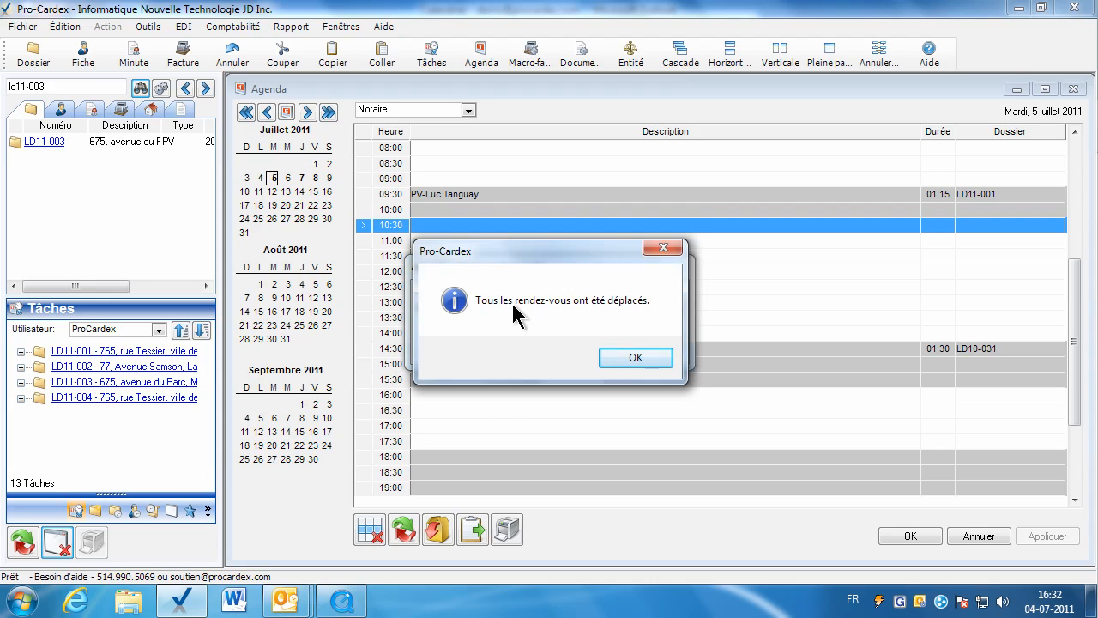
{"action": "left_click", "coordinate": [620, 356]}
{"action": "left_click", "coordinate": [272, 191]}
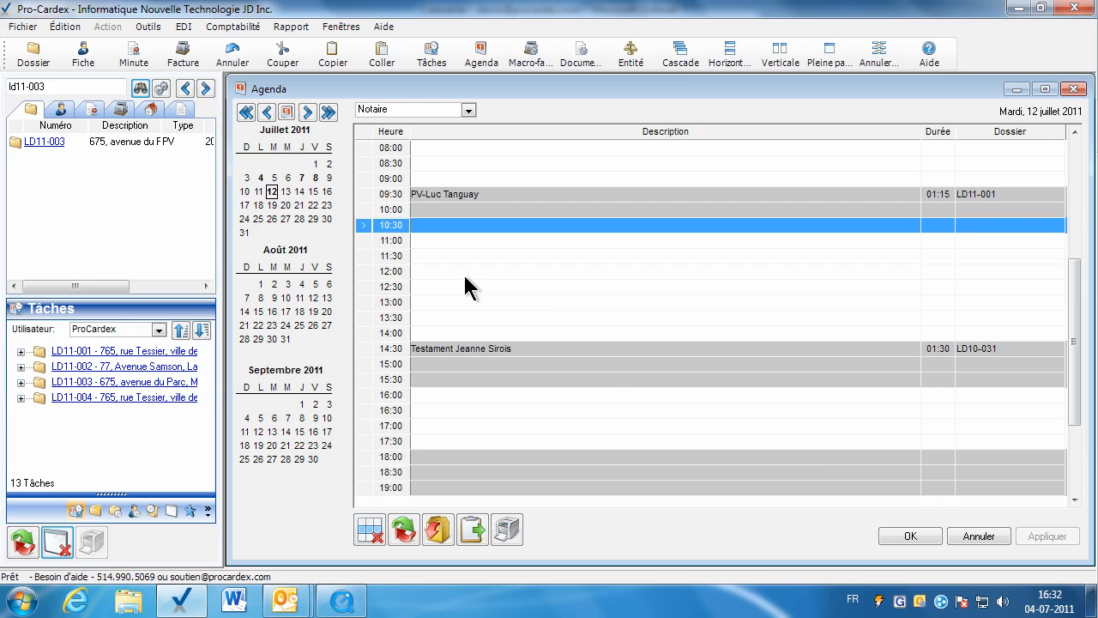
{"action": "left_click", "coordinate": [906, 538]}
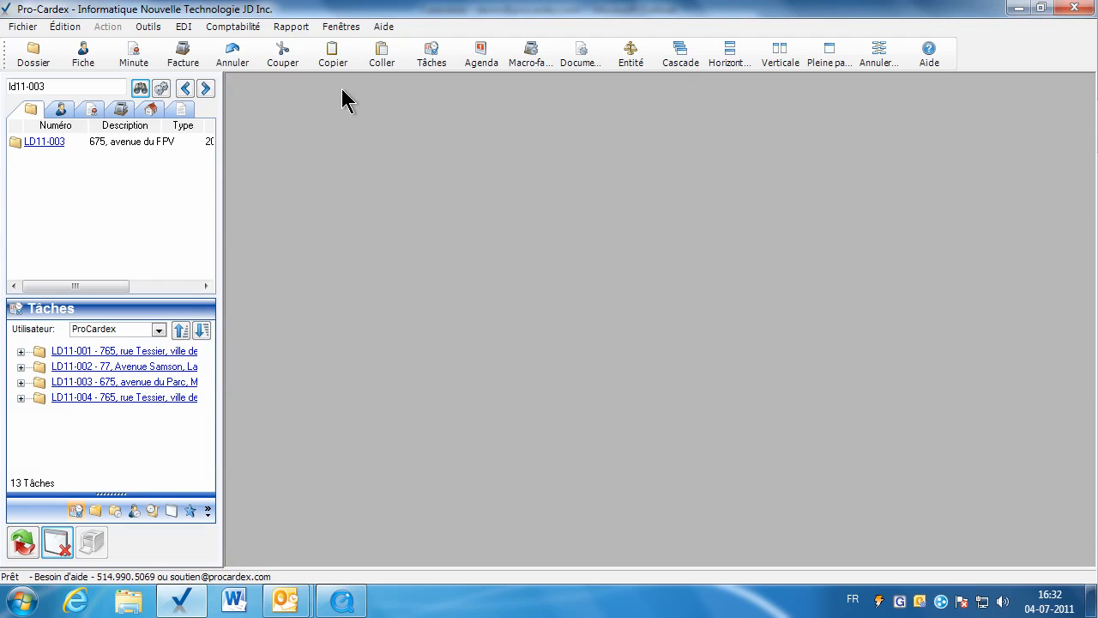
Set up an agenda report with the end date 08-07-2011 and the user option <Tous>.
{"action": "left_click", "coordinate": [292, 28]}
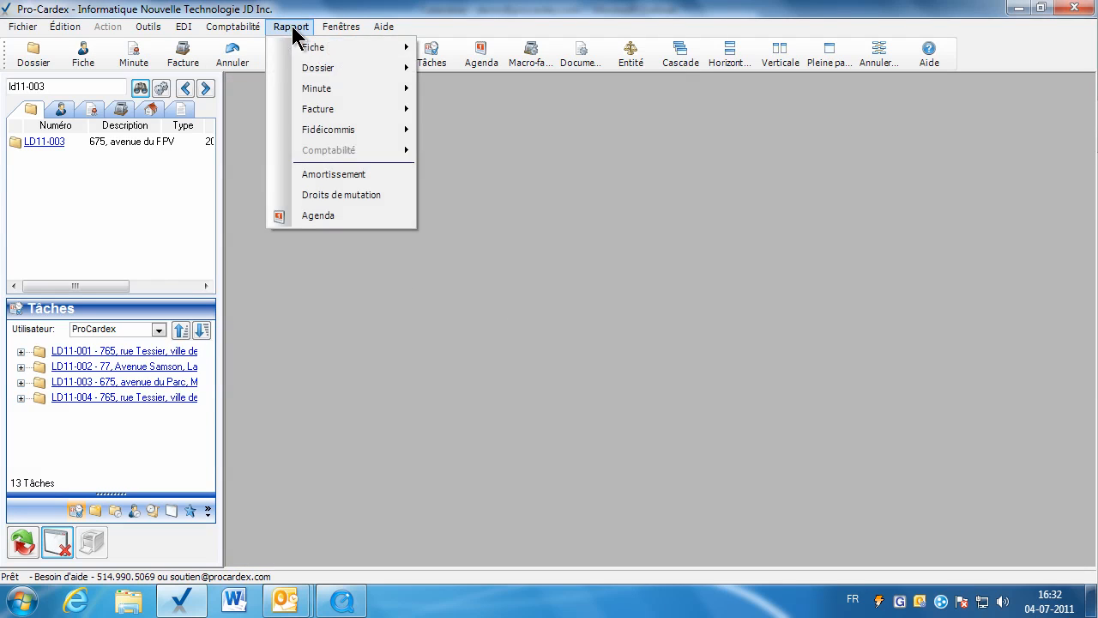
{"action": "left_click", "coordinate": [343, 218]}
{"action": "left_click", "coordinate": [624, 281]}
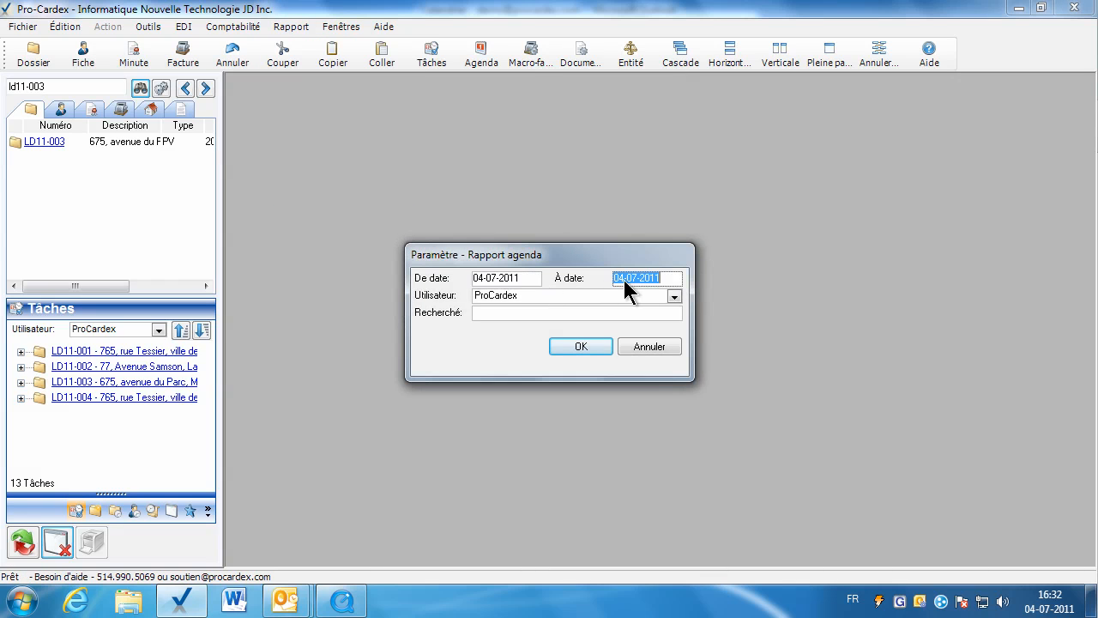
{"action": "type", "text": "08072011"}
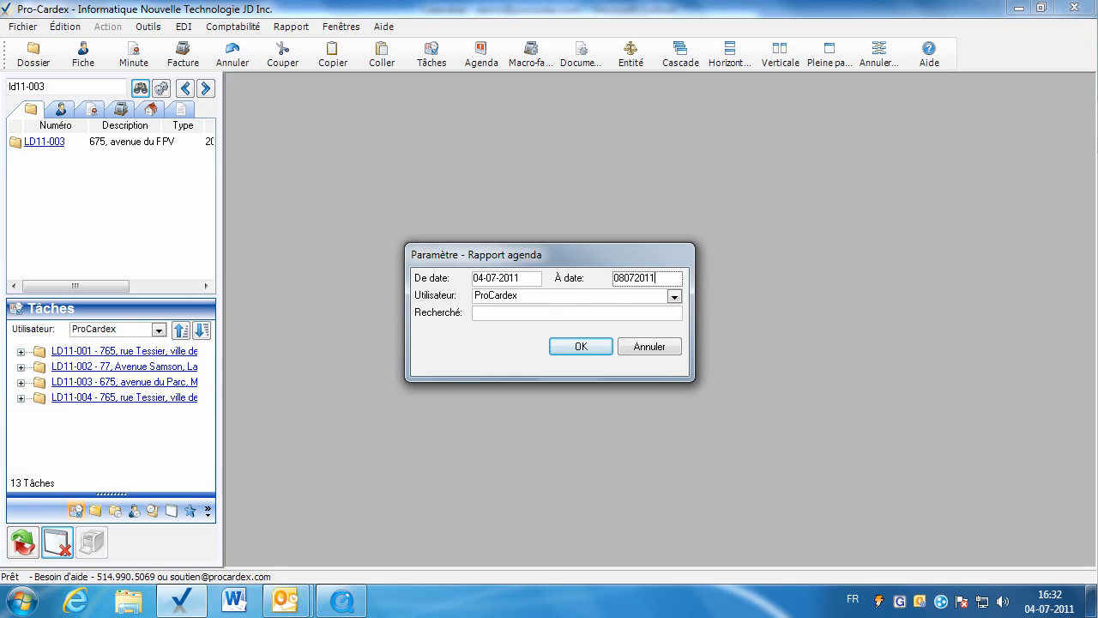
{"action": "left_click", "coordinate": [535, 297]}
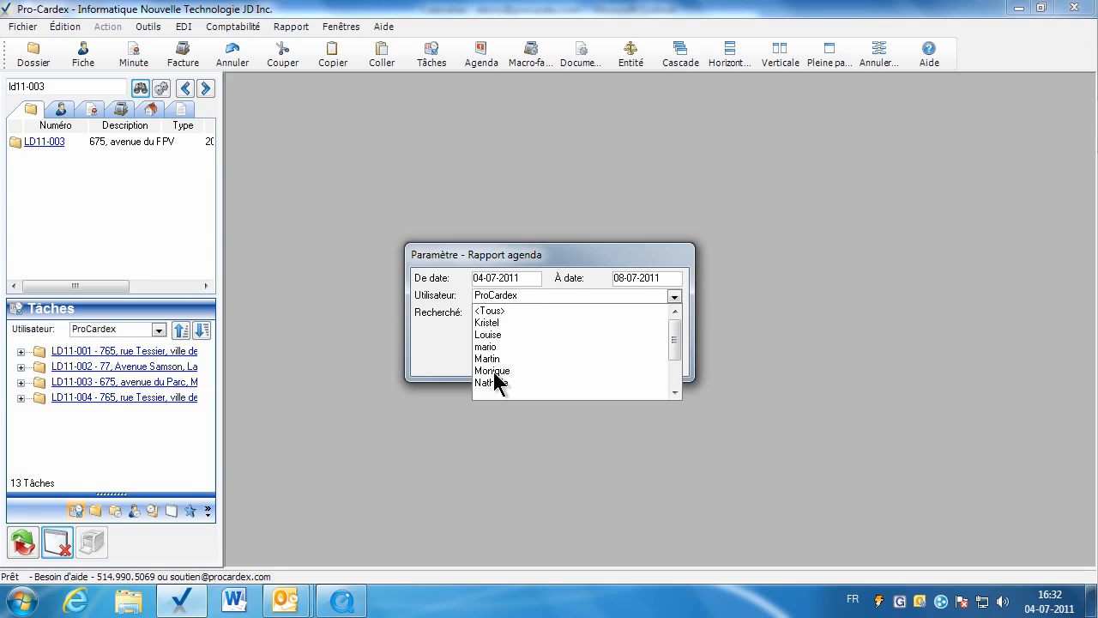
{"action": "left_click", "coordinate": [490, 310]}
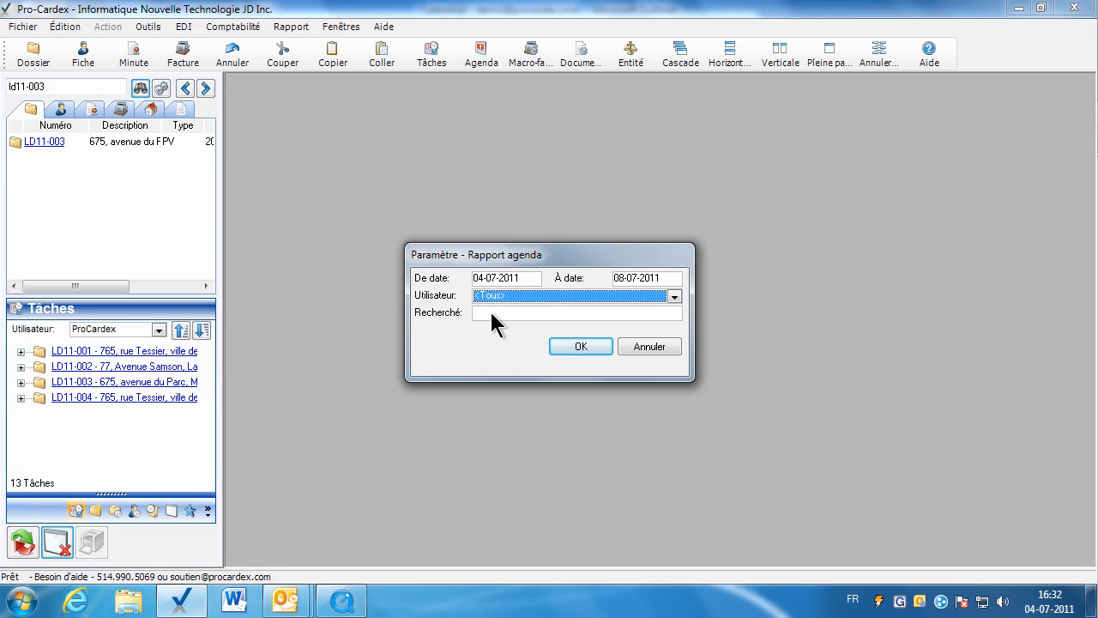
Filter the agenda report by the client's surname, generate it, and close it after reading.
{"action": "left_click", "coordinate": [491, 312]}
{"action": "type", "text": "SAN"}
{"action": "key", "text": "BackSpace"}
{"action": "key", "text": "BackSpace"}
{"action": "key", "text": "BackSpace"}
{"action": "type", "text": "gendron"}
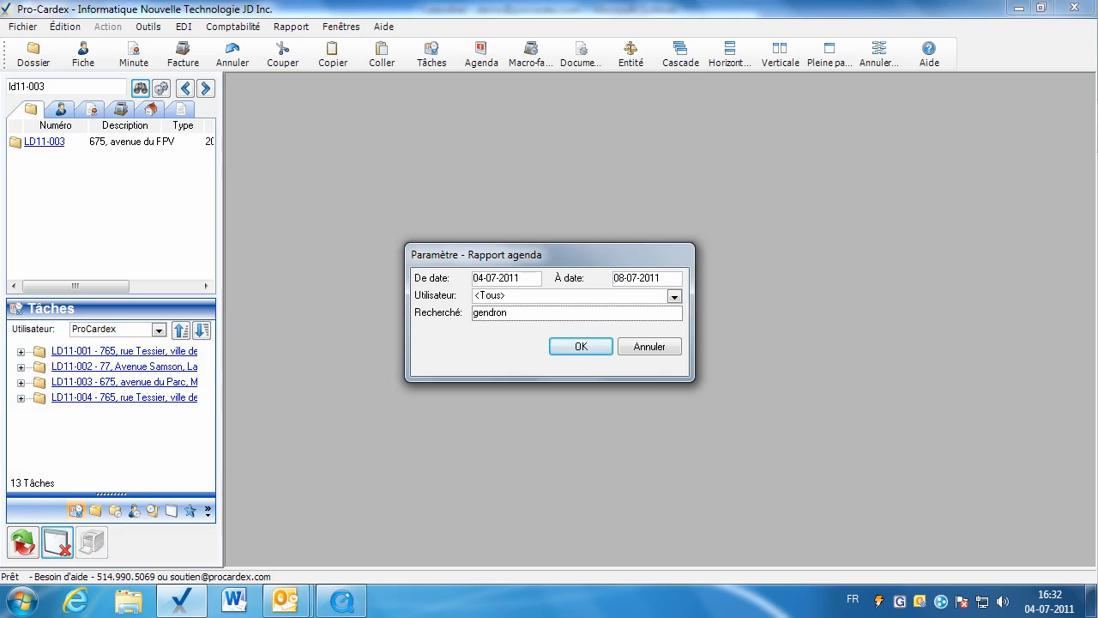
{"action": "left_click", "coordinate": [581, 346]}
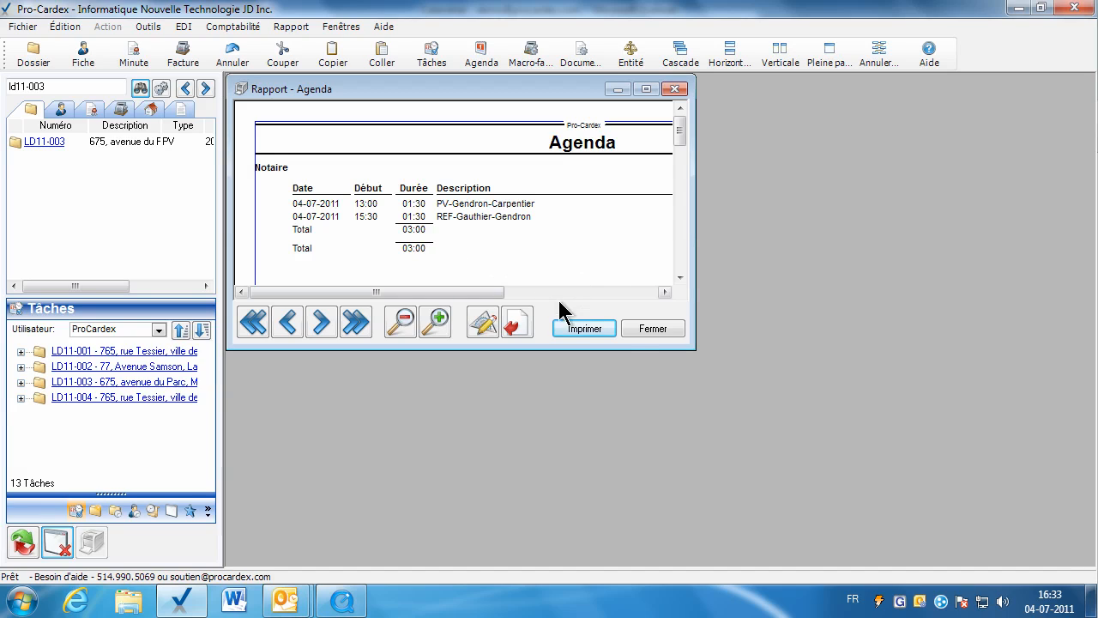
{"action": "left_click", "coordinate": [644, 327]}
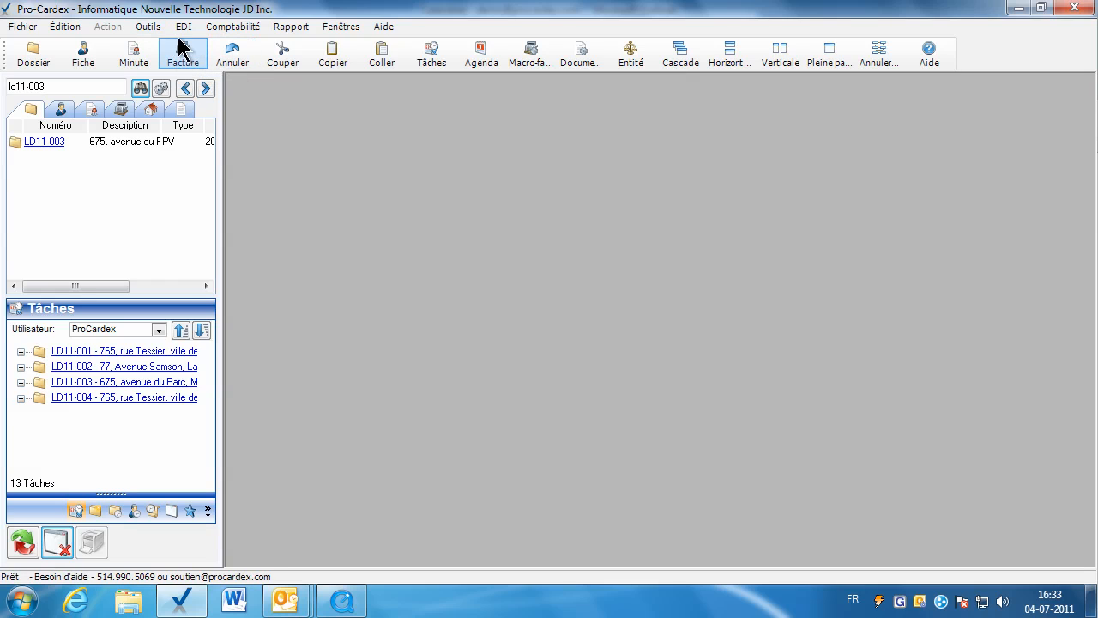
In the system parameters, set the agenda appointment duration to 15 minutes and enable opening the agenda at startup.
{"action": "left_click", "coordinate": [155, 27]}
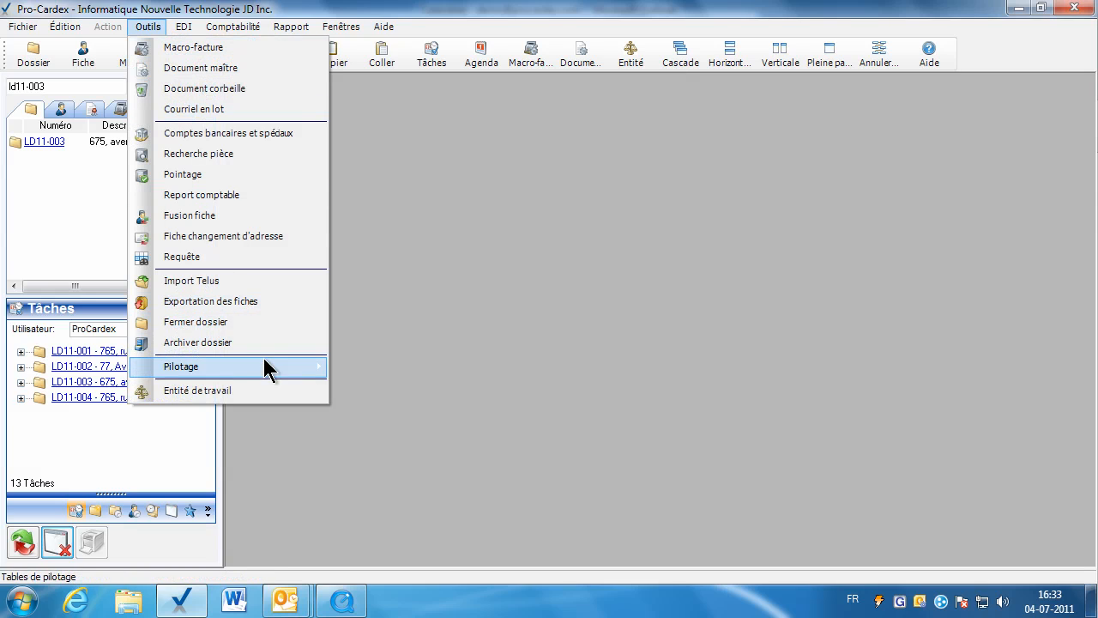
{"action": "mouse_move", "coordinate": [264, 369]}
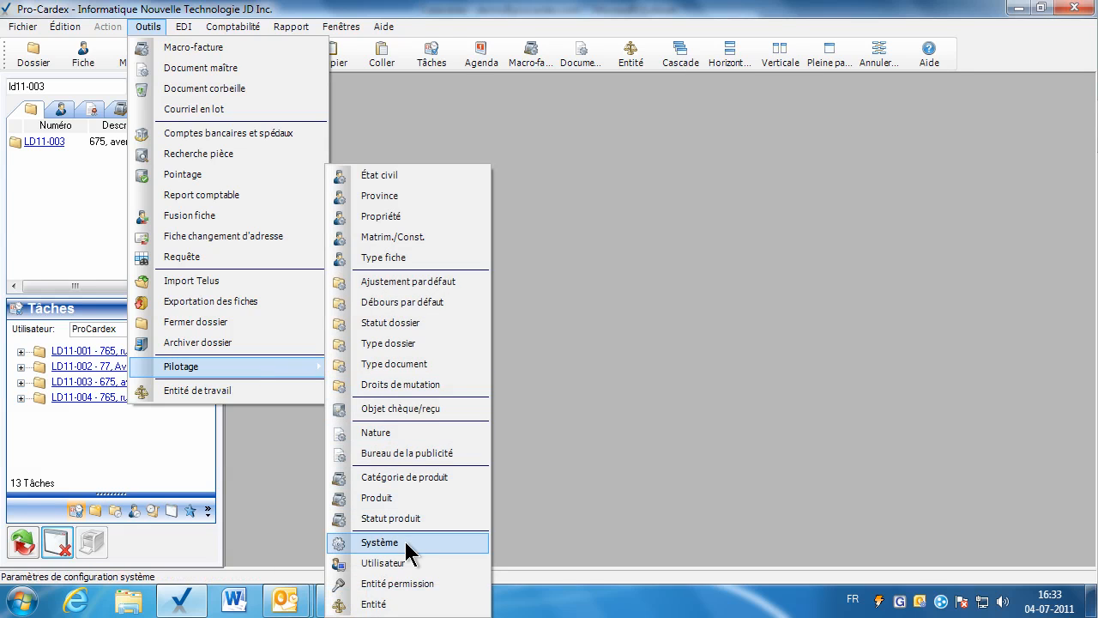
{"action": "left_click", "coordinate": [403, 546]}
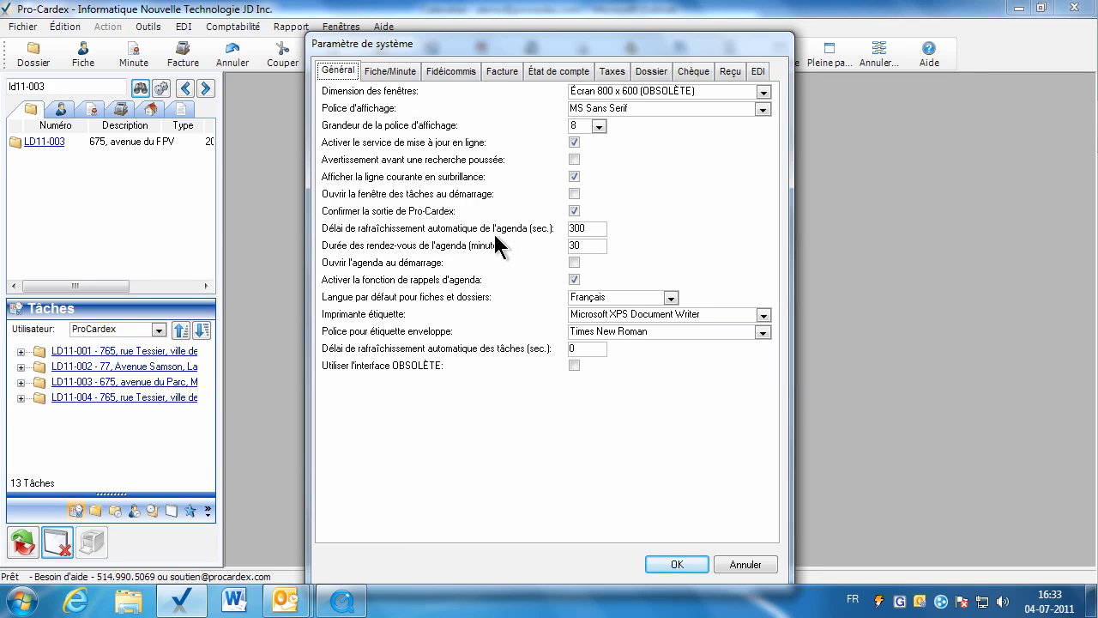
{"action": "double_click", "coordinate": [585, 229]}
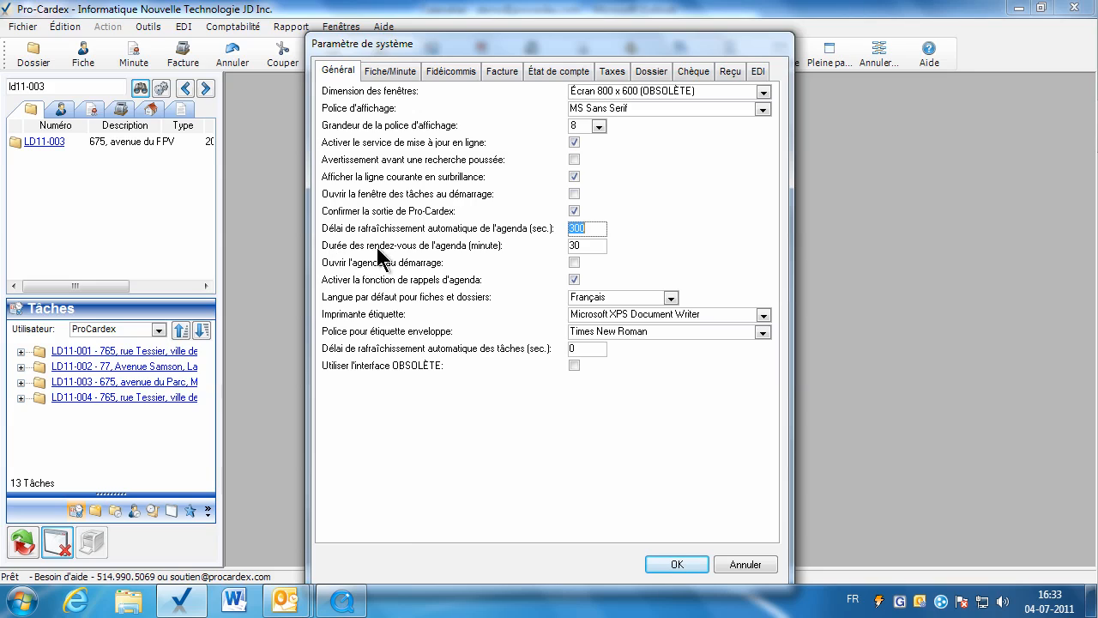
{"action": "double_click", "coordinate": [587, 247]}
{"action": "type", "text": "15"}
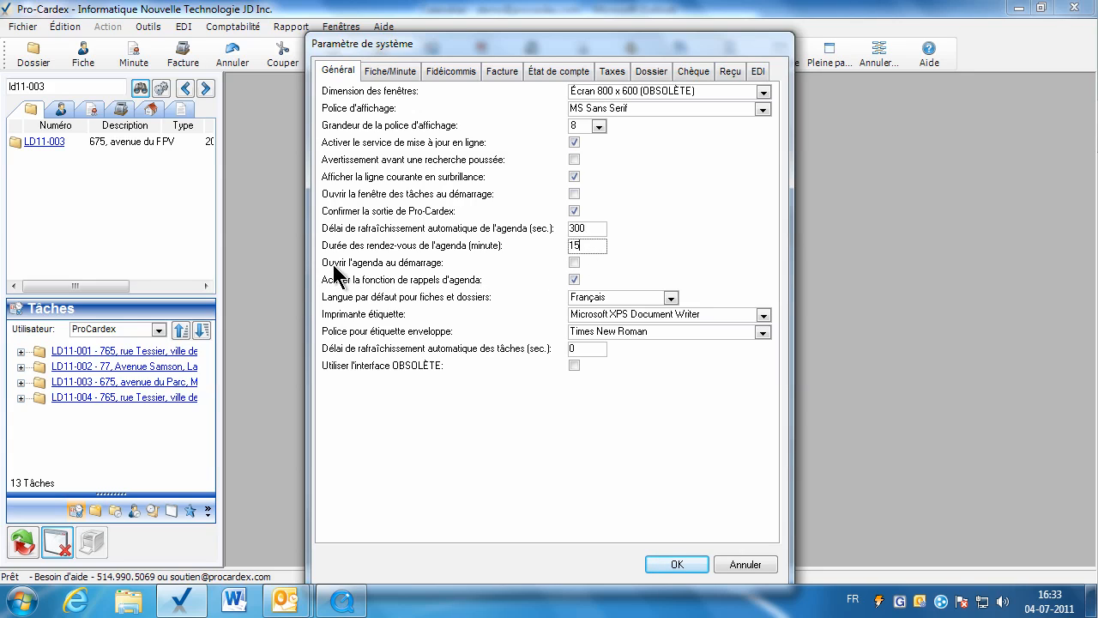
{"action": "left_click", "coordinate": [574, 263]}
{"action": "left_click", "coordinate": [663, 566]}
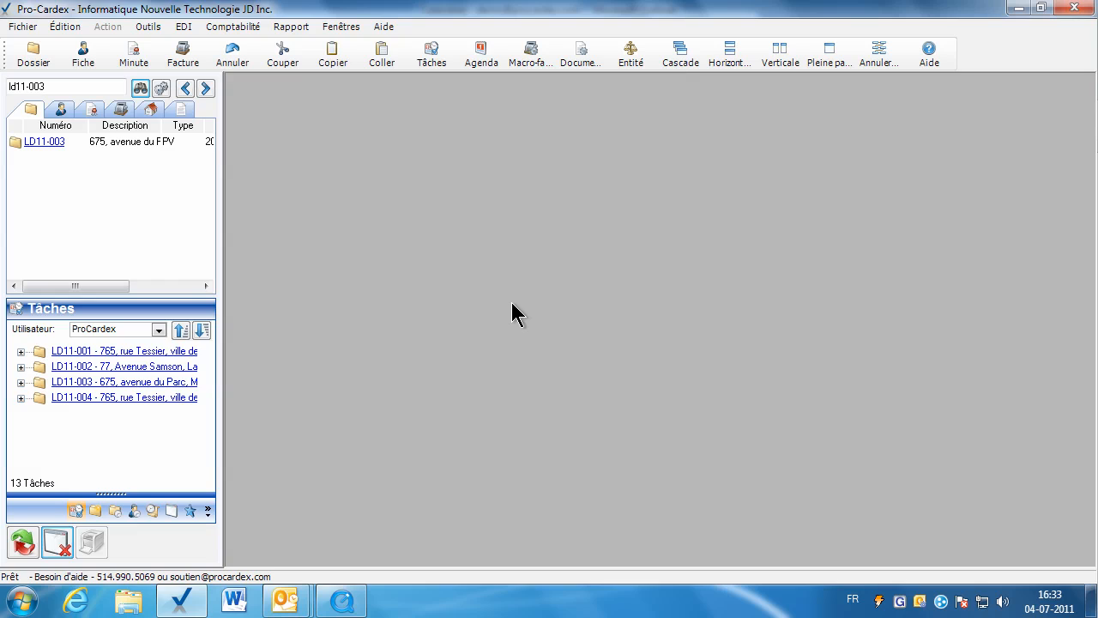
Examine the agenda's time slots for 13 and 12 July 2011, toggle between the one-day and five-day views, and close the agenda.
{"action": "left_click", "coordinate": [481, 54]}
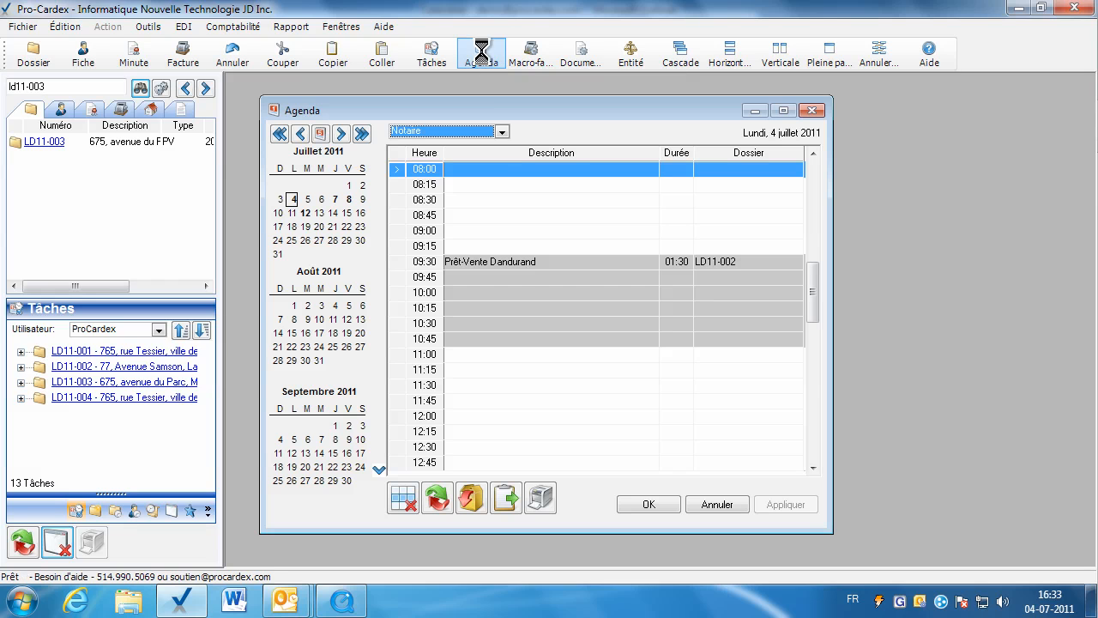
{"action": "left_click", "coordinate": [320, 213]}
{"action": "left_click", "coordinate": [457, 293]}
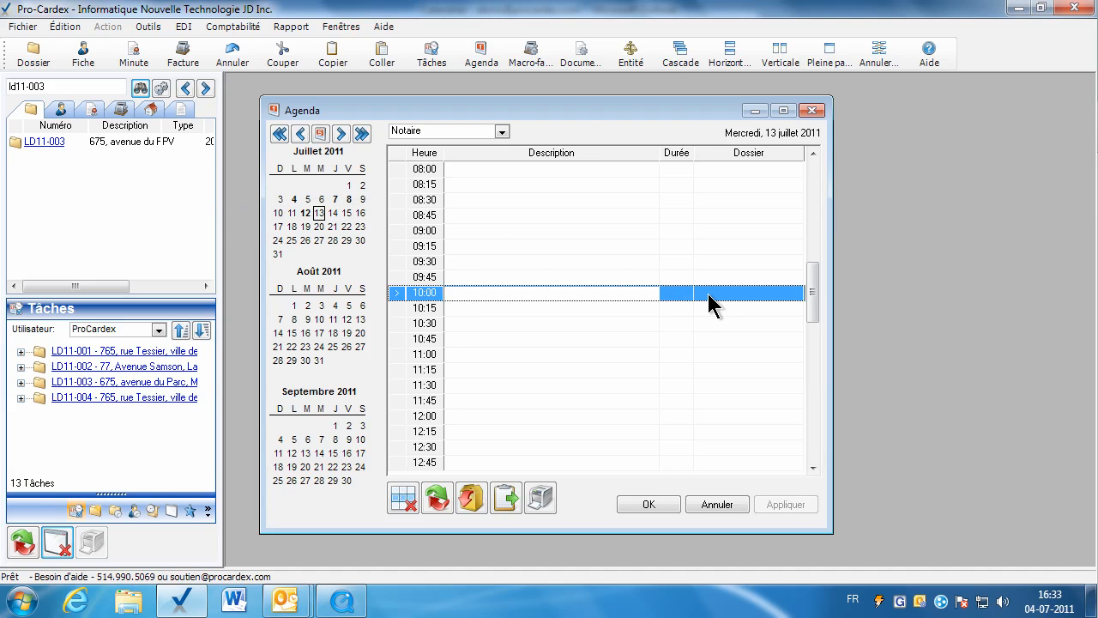
{"action": "left_click", "coordinate": [305, 213]}
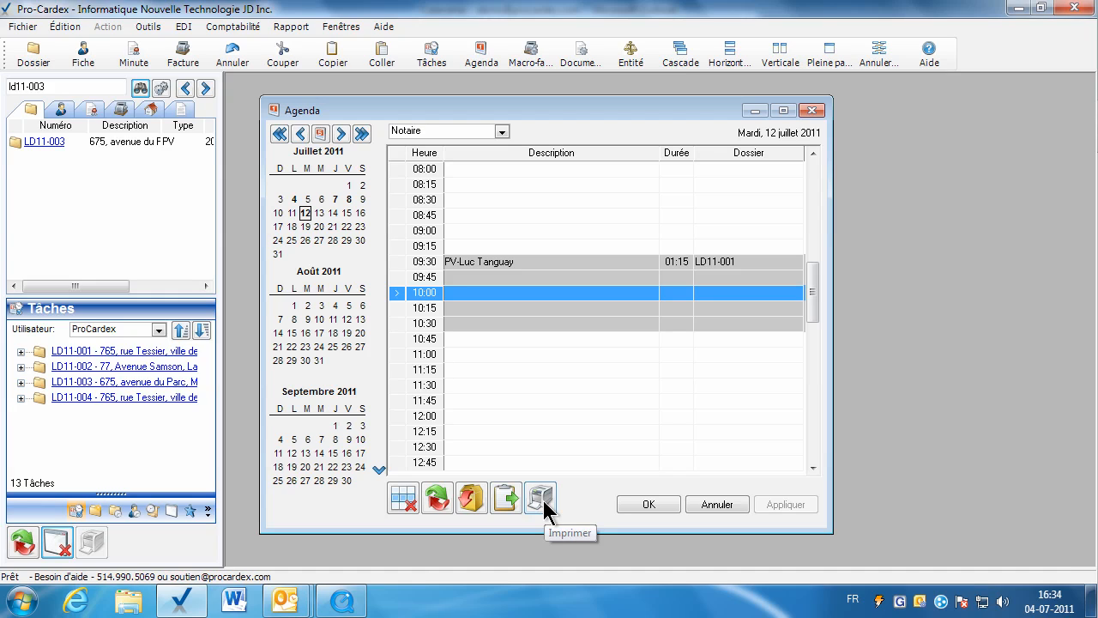
{"action": "left_click", "coordinate": [320, 134]}
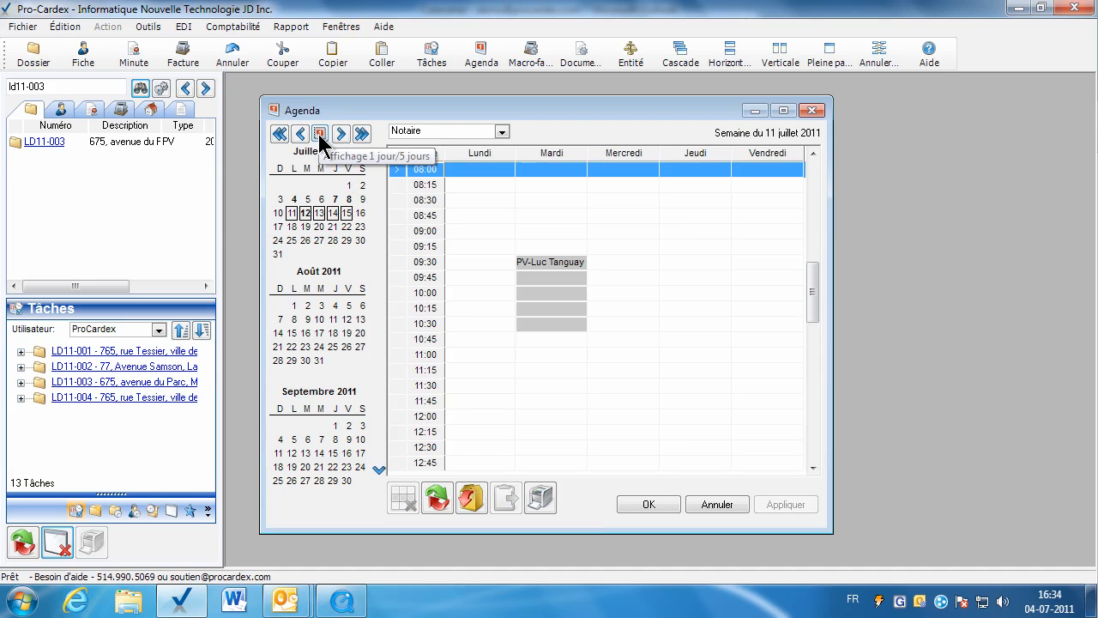
{"action": "left_click", "coordinate": [320, 134]}
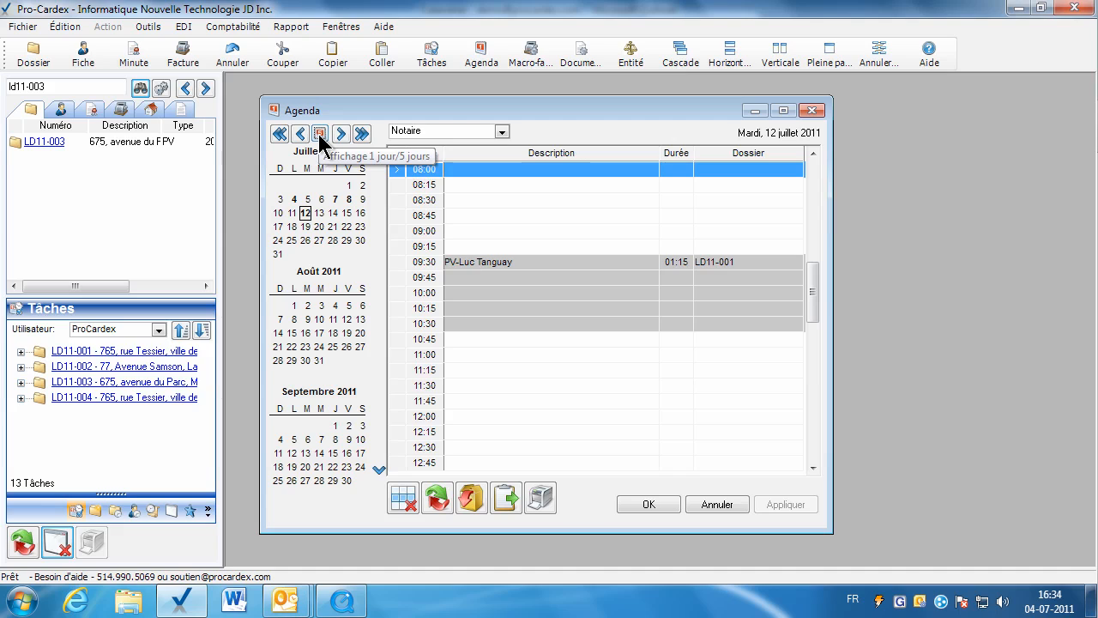
{"action": "left_click", "coordinate": [627, 503]}
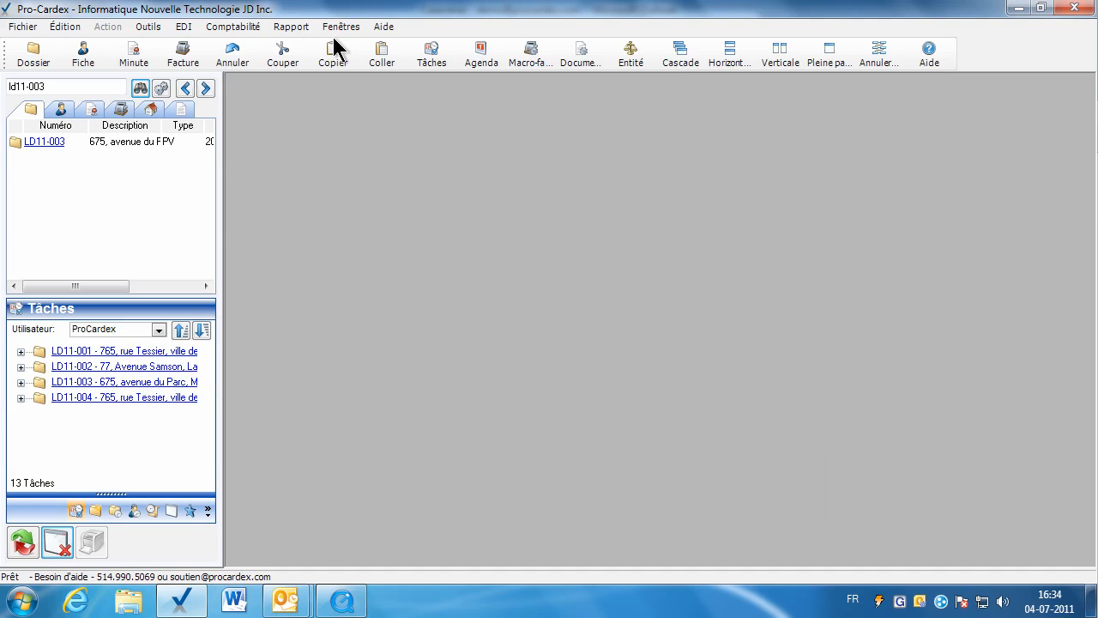
Review the agenda options in the general system parameters and close the dialog.
{"action": "left_click", "coordinate": [280, 28]}
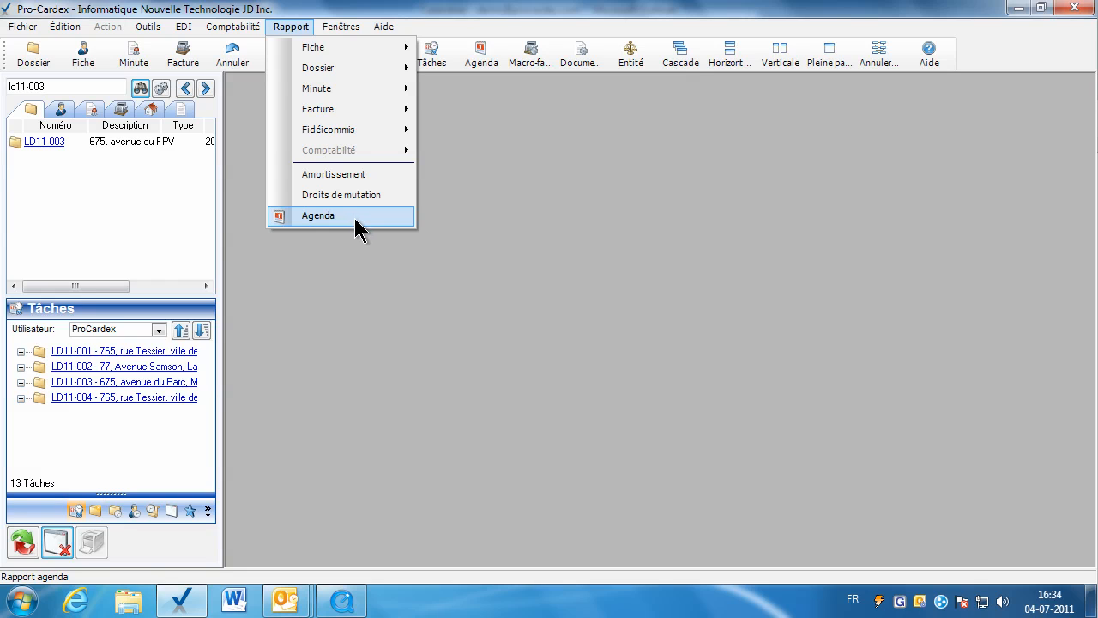
{"action": "mouse_move", "coordinate": [152, 30]}
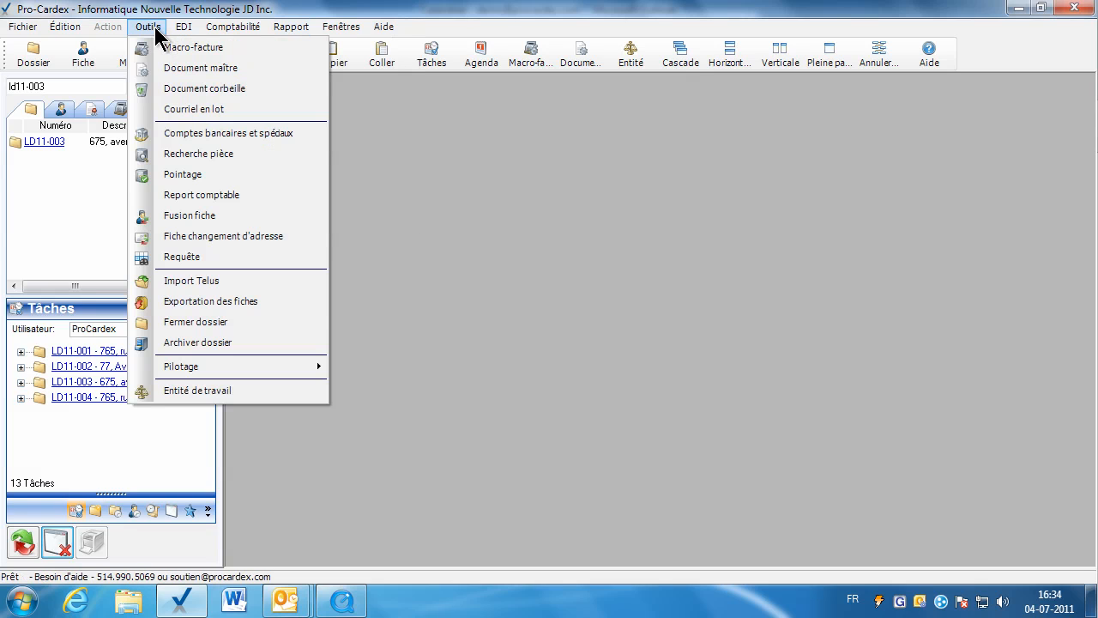
{"action": "mouse_move", "coordinate": [279, 371]}
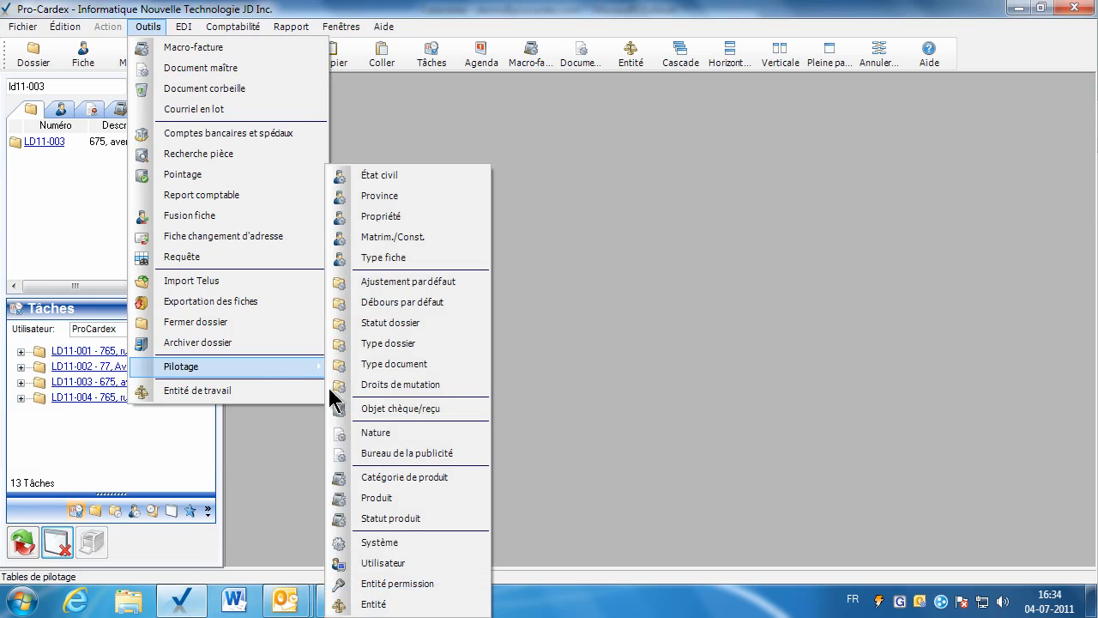
{"action": "left_click", "coordinate": [399, 539]}
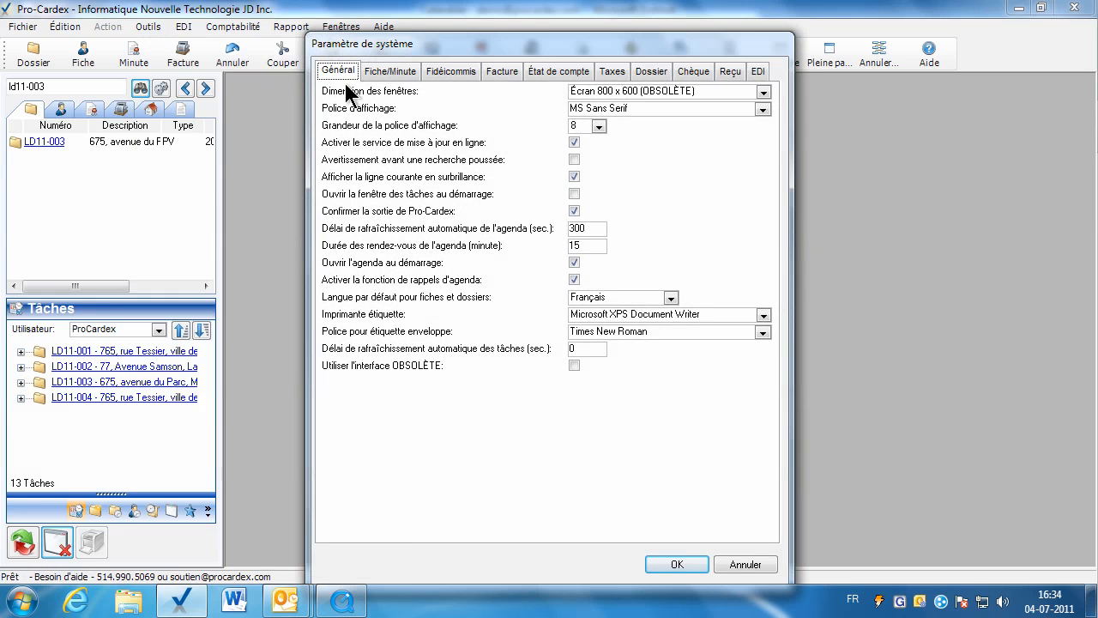
{"action": "left_click", "coordinate": [695, 566]}
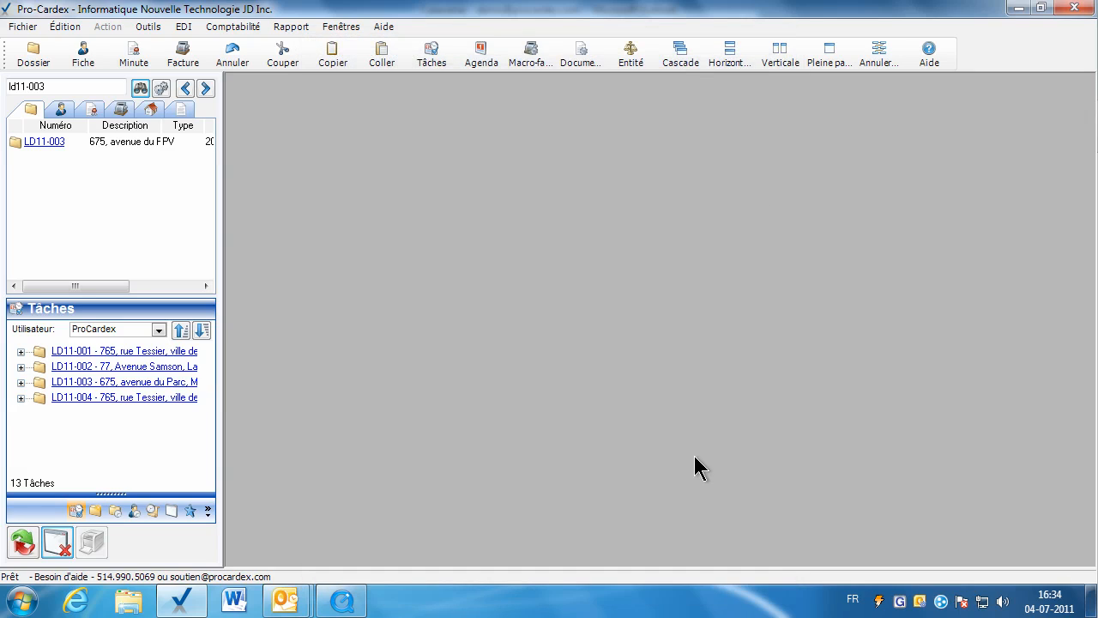